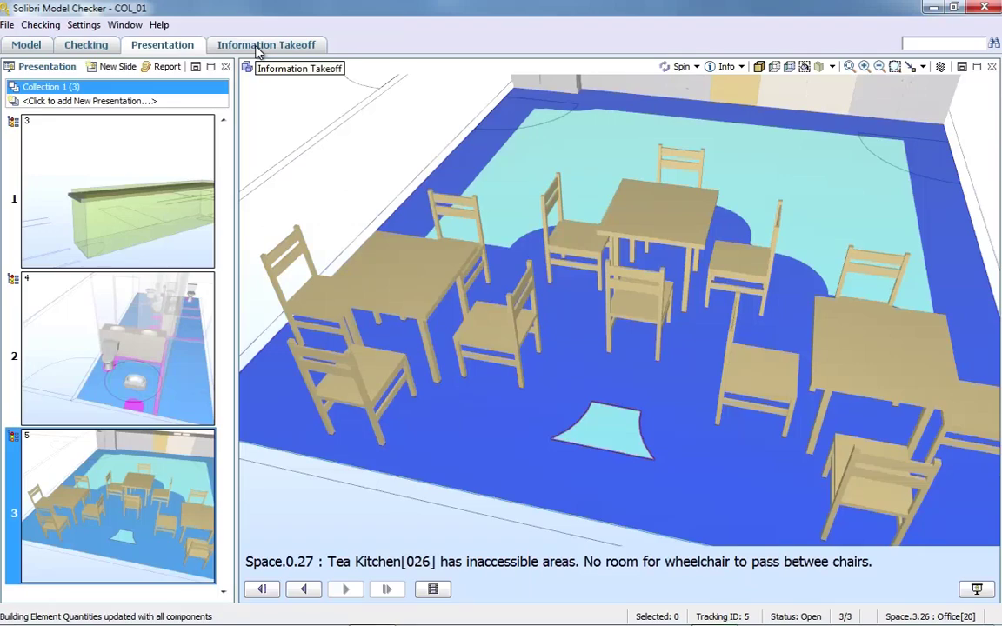
Step: Open the Information Takeoff workspace with the whole building fitted and Space Usage expanded
click(257, 53)
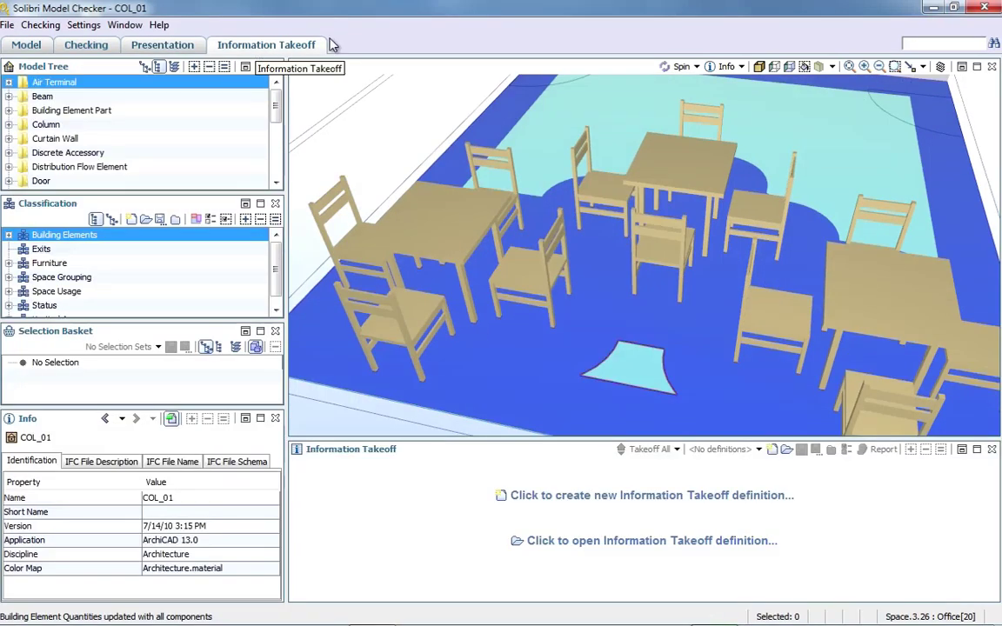
click(759, 67)
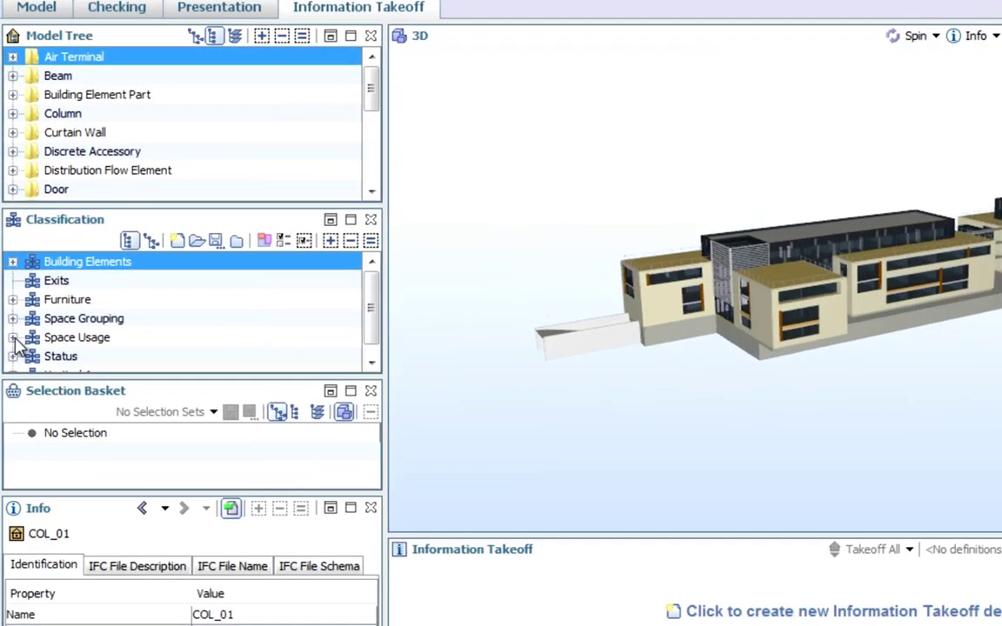
click(9, 293)
Step: Highlight the Circulation, then Kitchen, then all Office spaces in the 3D model
click(91, 281)
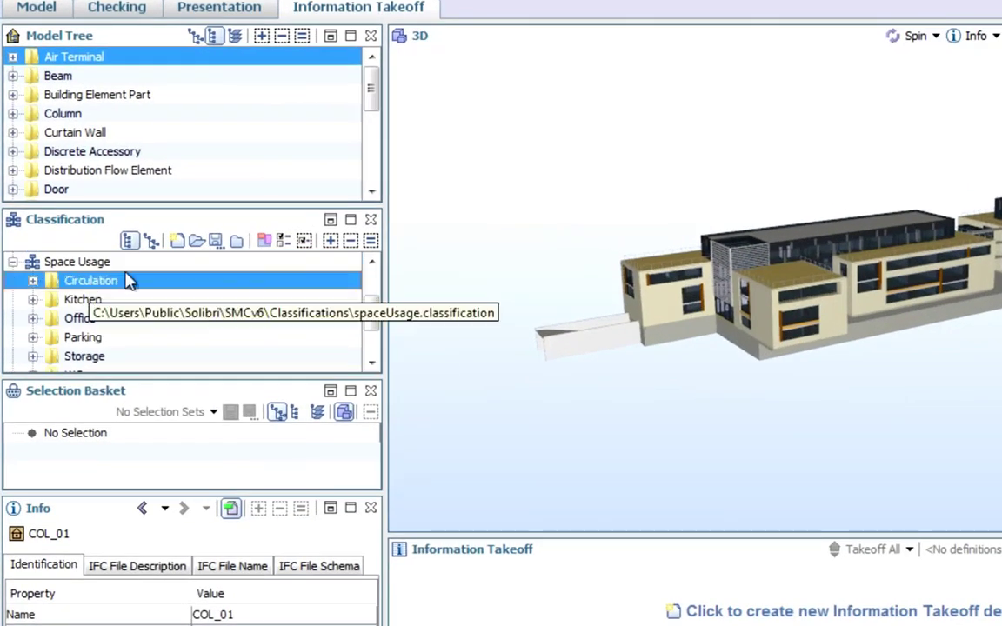
click(372, 242)
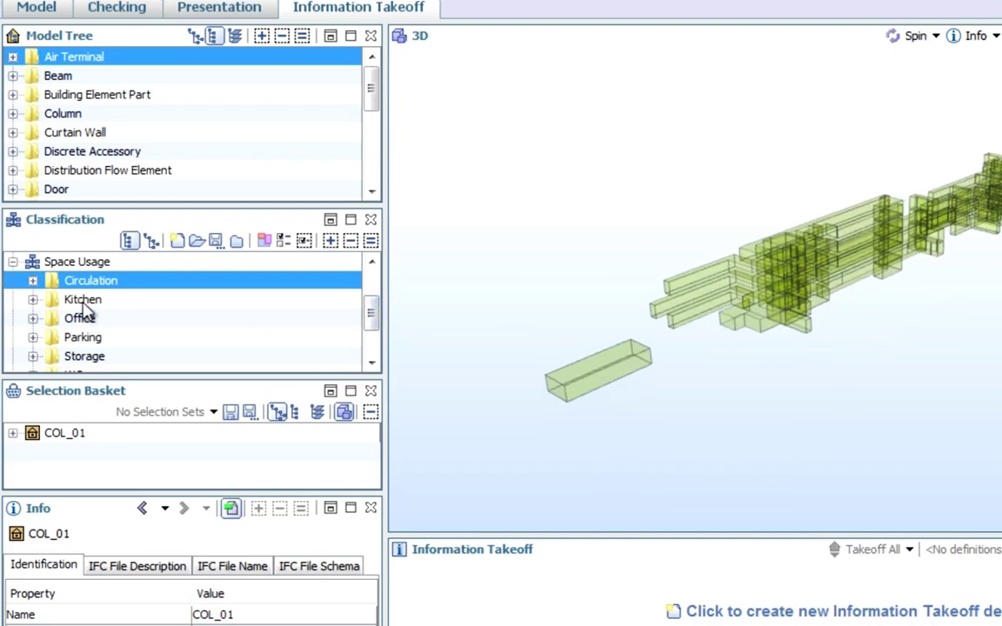
click(84, 300)
click(371, 242)
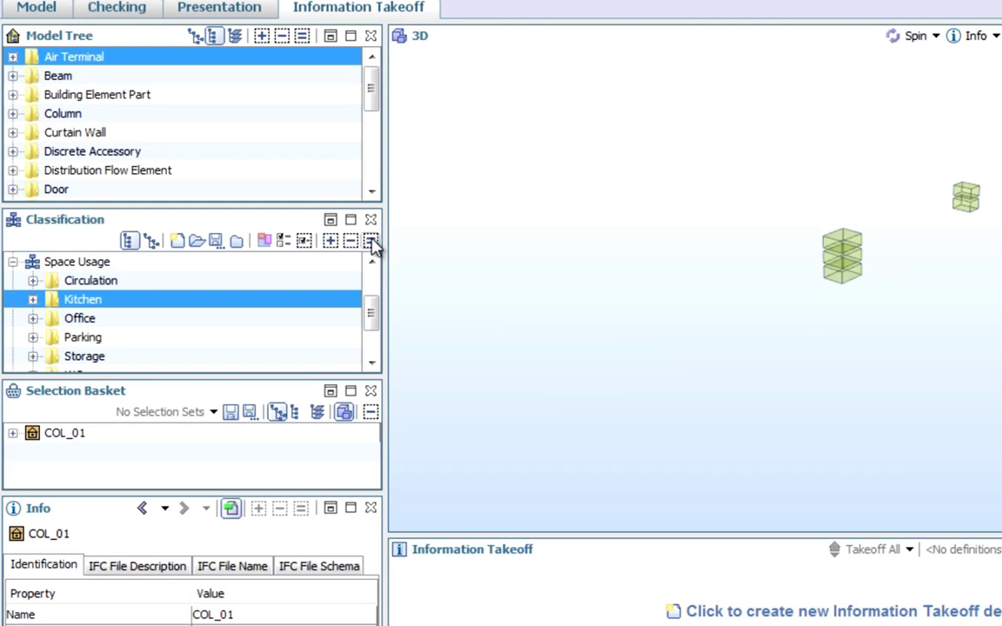
click(80, 318)
click(281, 222)
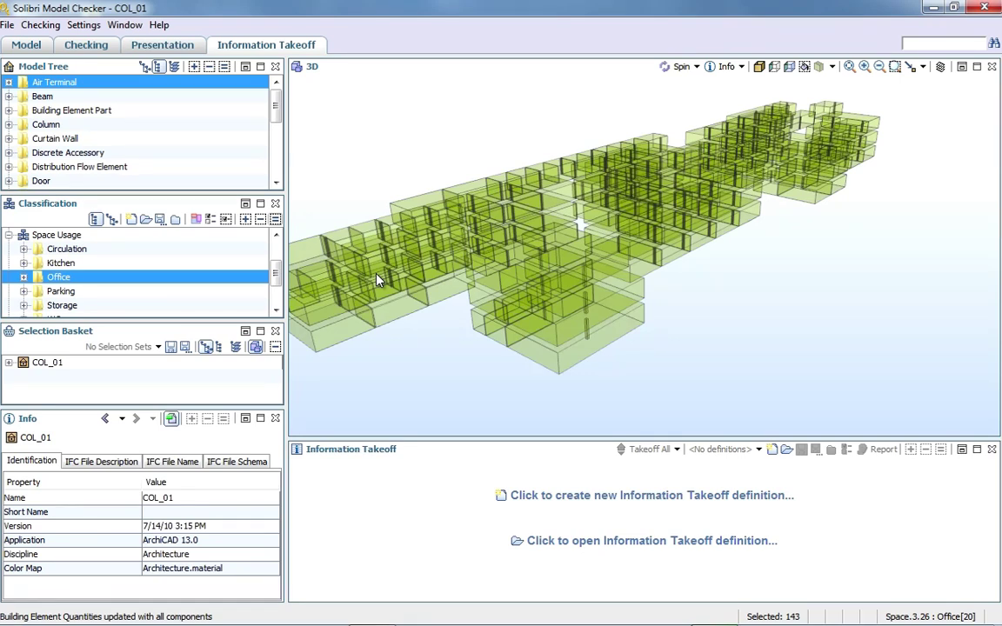
Step: Load and run the Spaces.ito takeoff, then isolate the Basement Circulation spaces in 3D
click(624, 543)
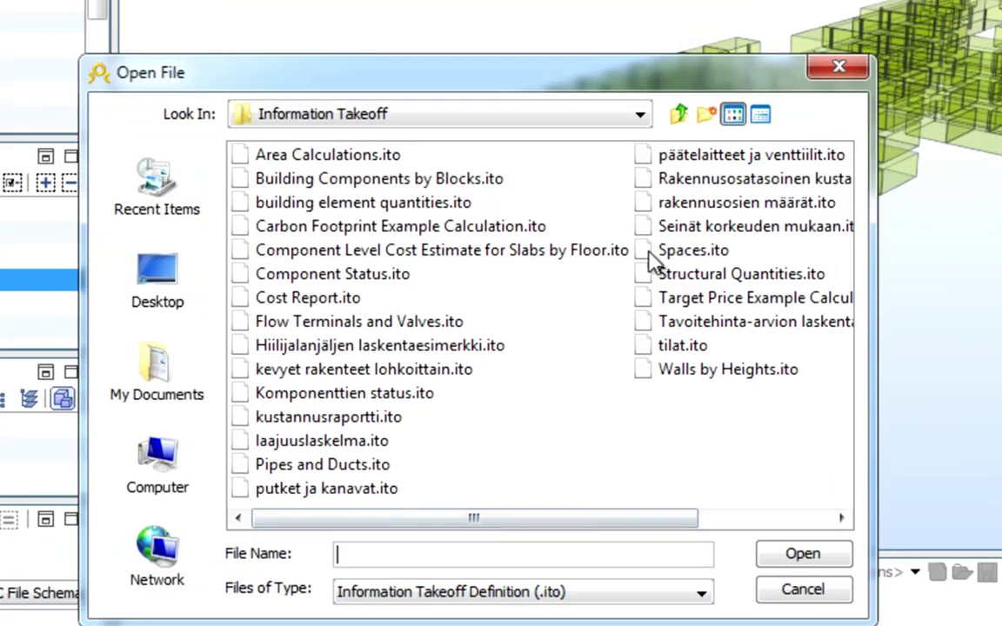
click(670, 251)
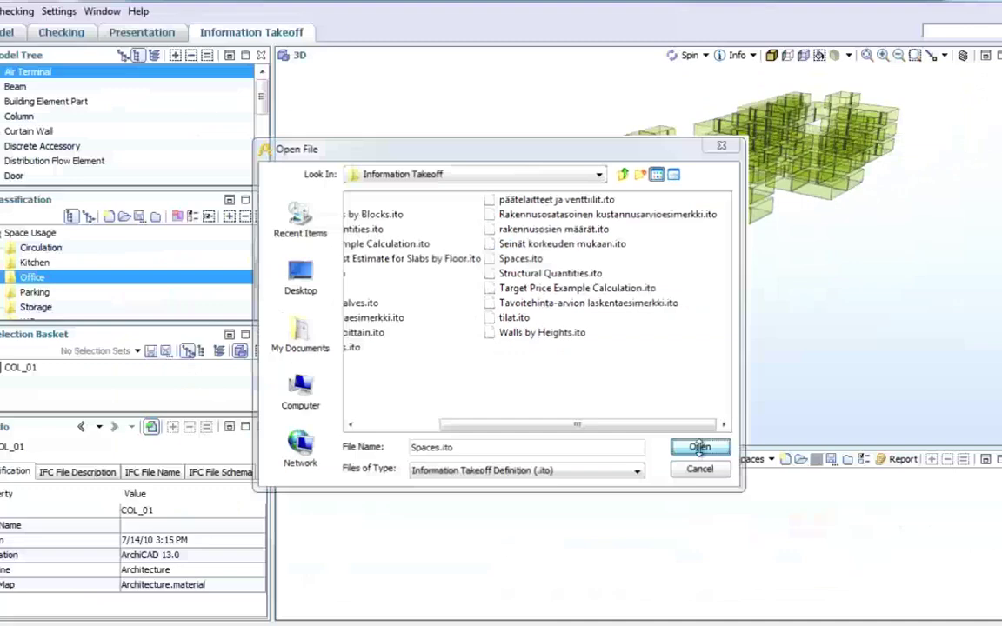
click(797, 556)
click(677, 454)
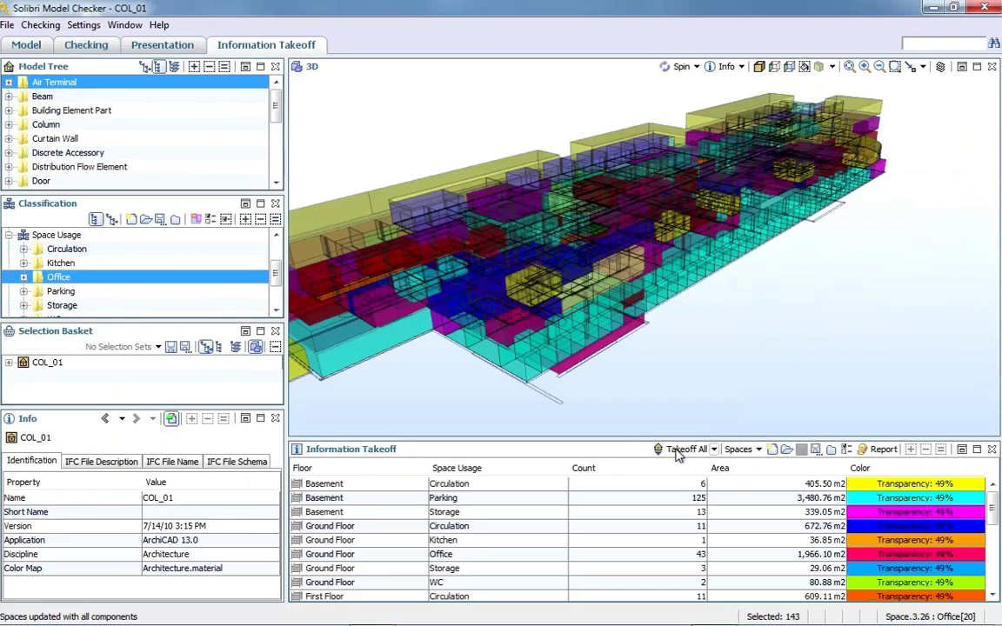
click(346, 486)
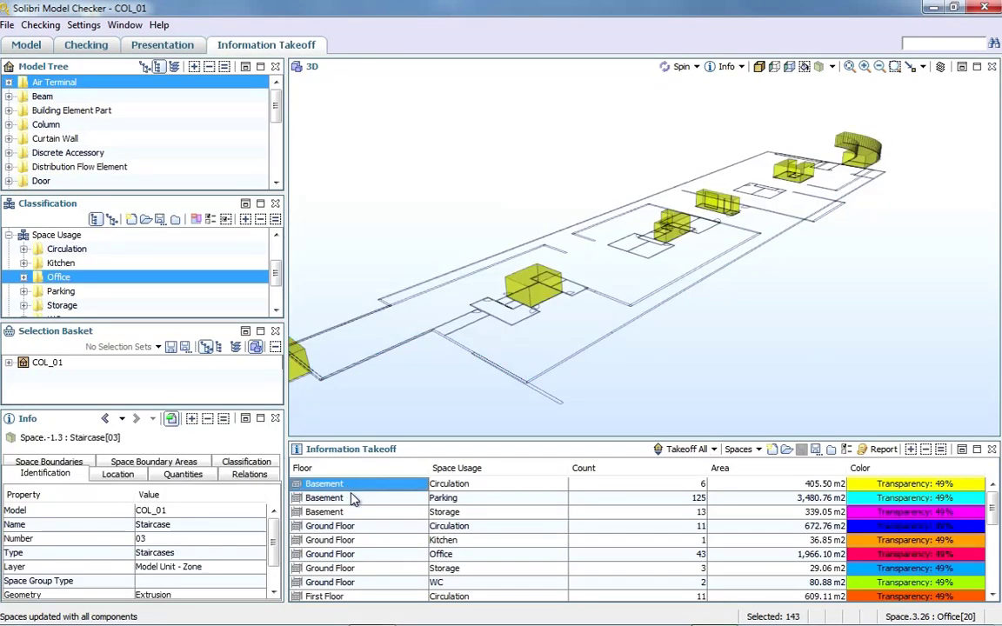
Step: Show all Circulation spaces via Show Equal, then isolate the five First Floor spaces
click(477, 486)
right_click(476, 487)
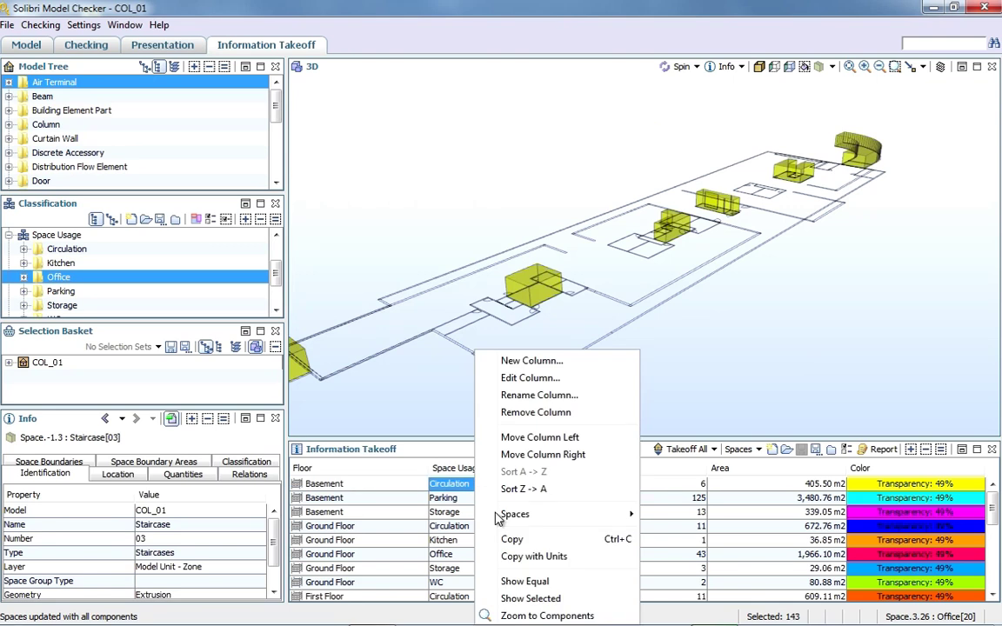
click(533, 583)
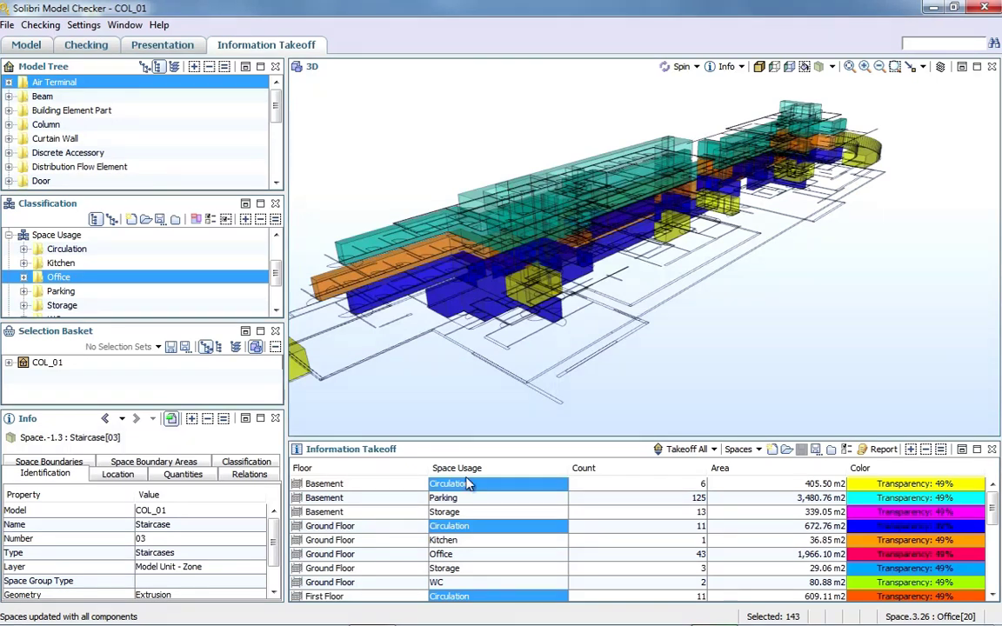
scroll(378, 542, down, 2)
drag(323, 512, 358, 568)
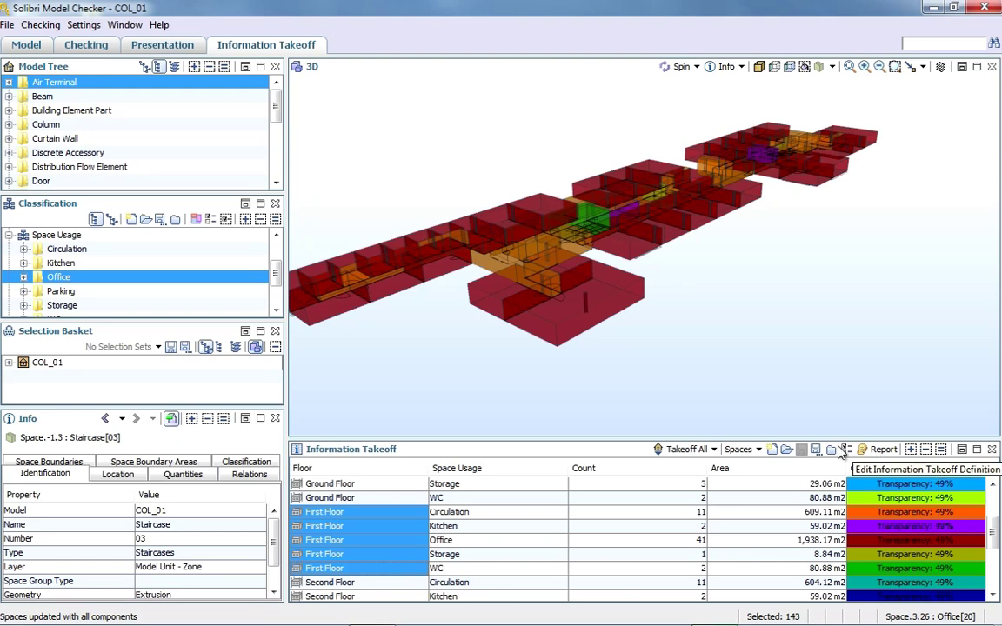
Step: Load the building element quantities.ito takeoff and isolate the A2020 Basement Walls elements in 3D
click(831, 449)
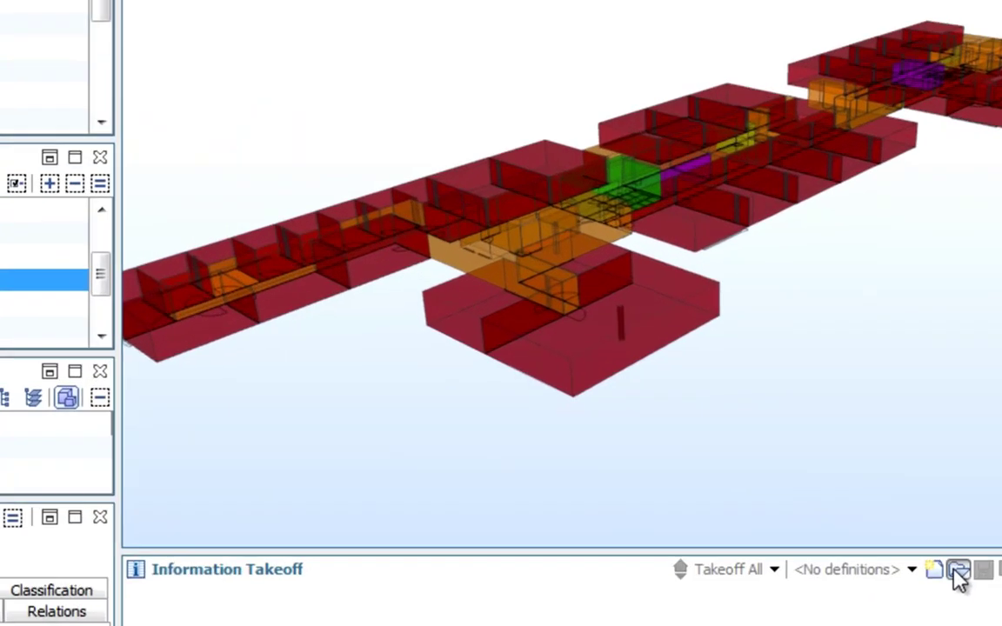
click(957, 571)
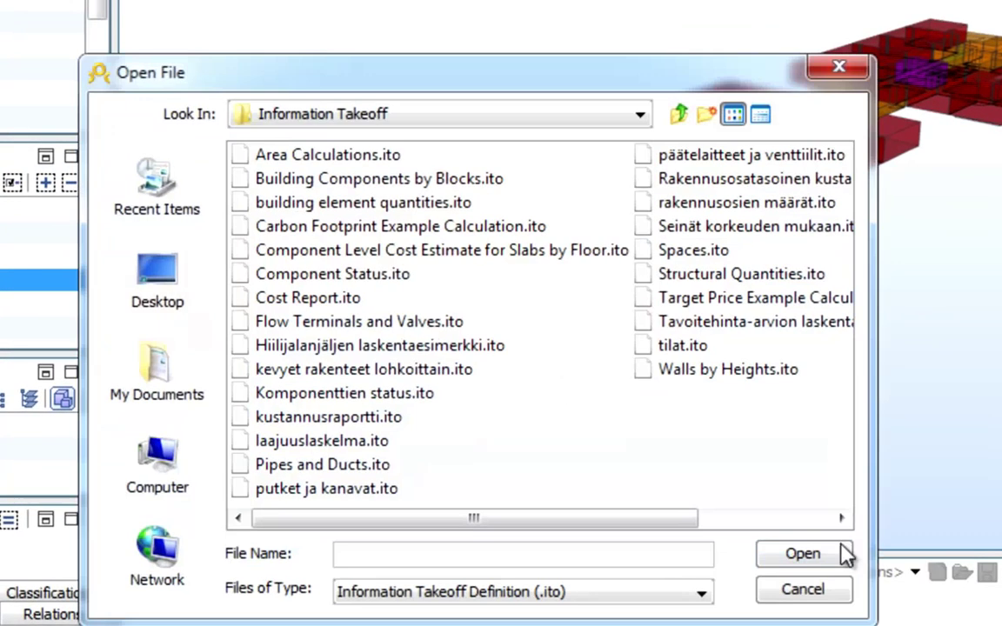
click(328, 203)
click(794, 555)
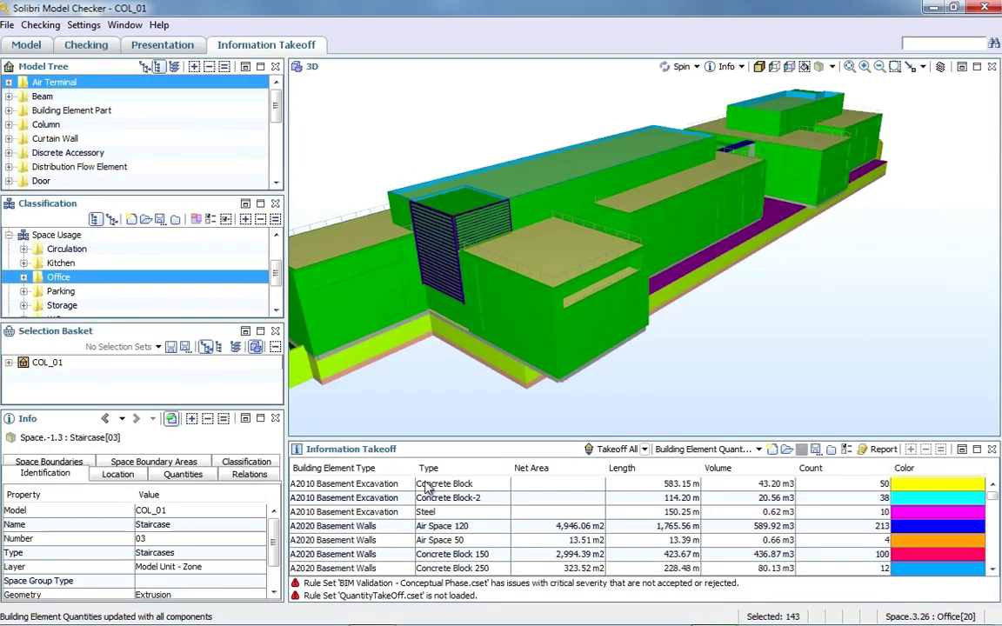
drag(347, 484, 391, 576)
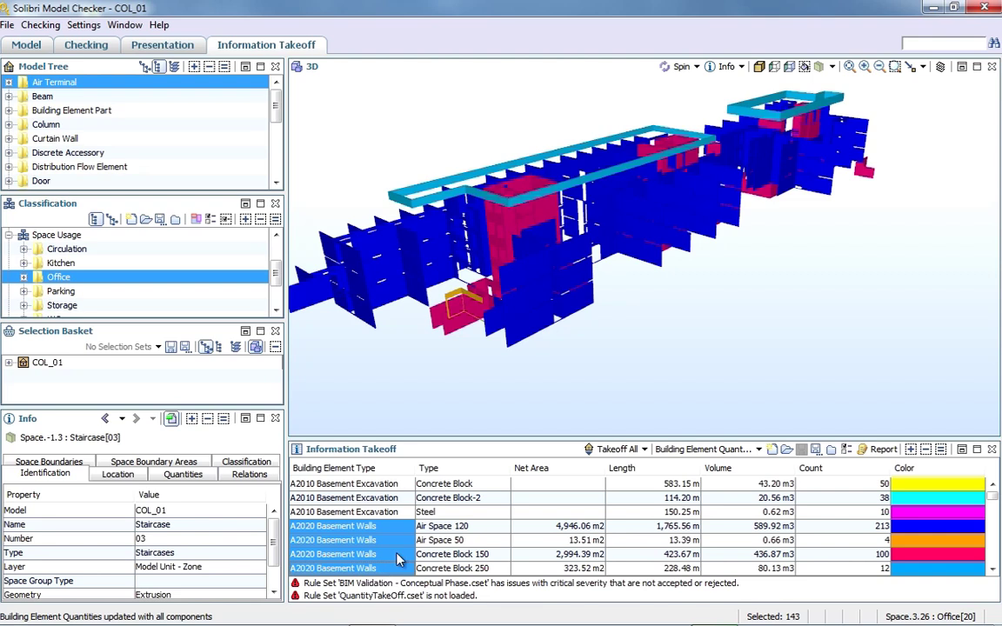
scroll(393, 569, down, 1)
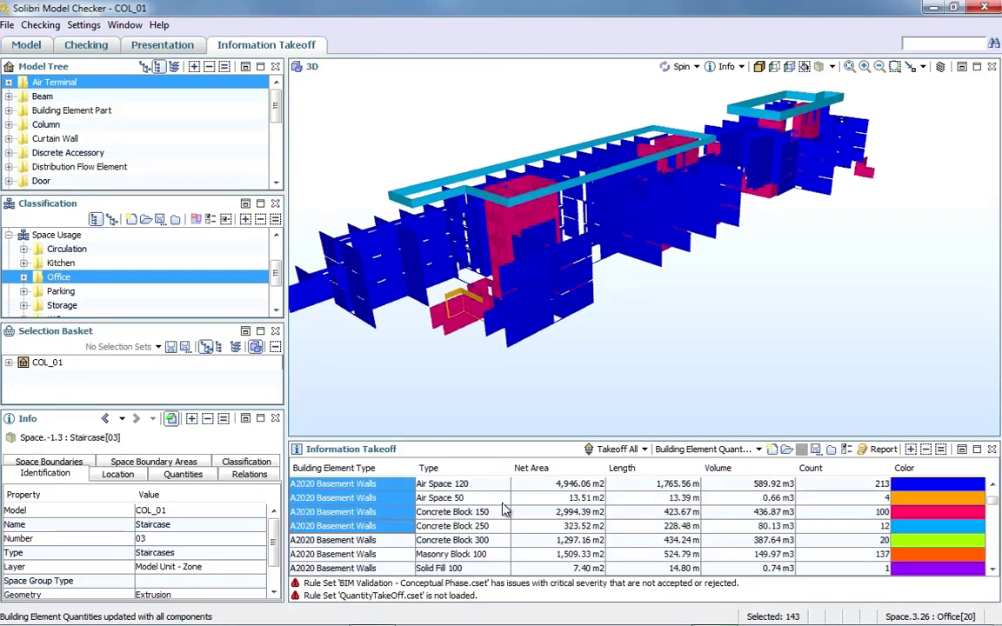
Step: Start a new takeoff definition, My ITO Definition 4, with the Architecture discipline
click(772, 450)
click(883, 416)
click(905, 240)
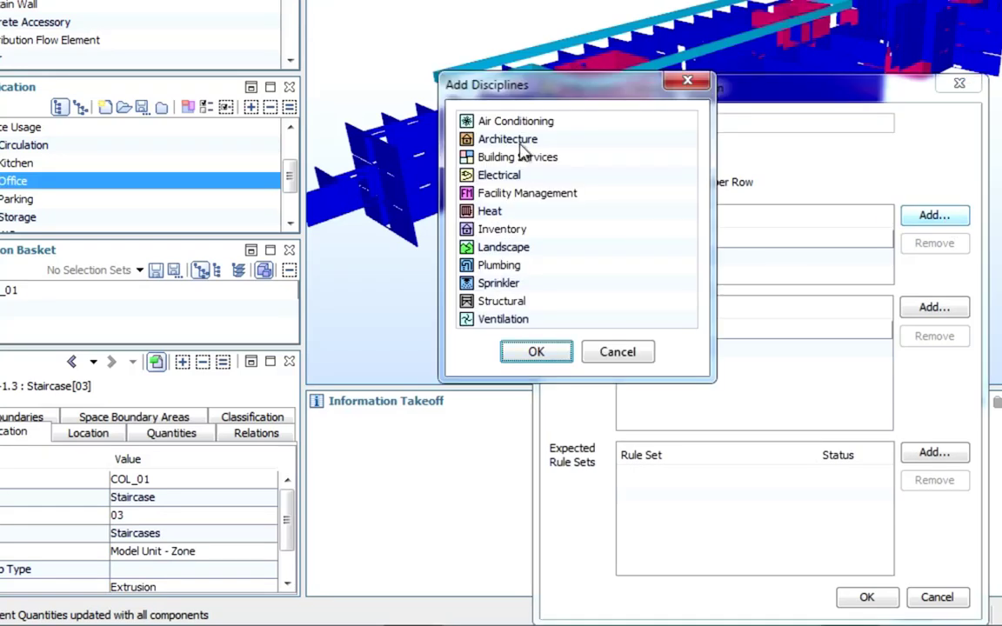
click(491, 139)
click(536, 352)
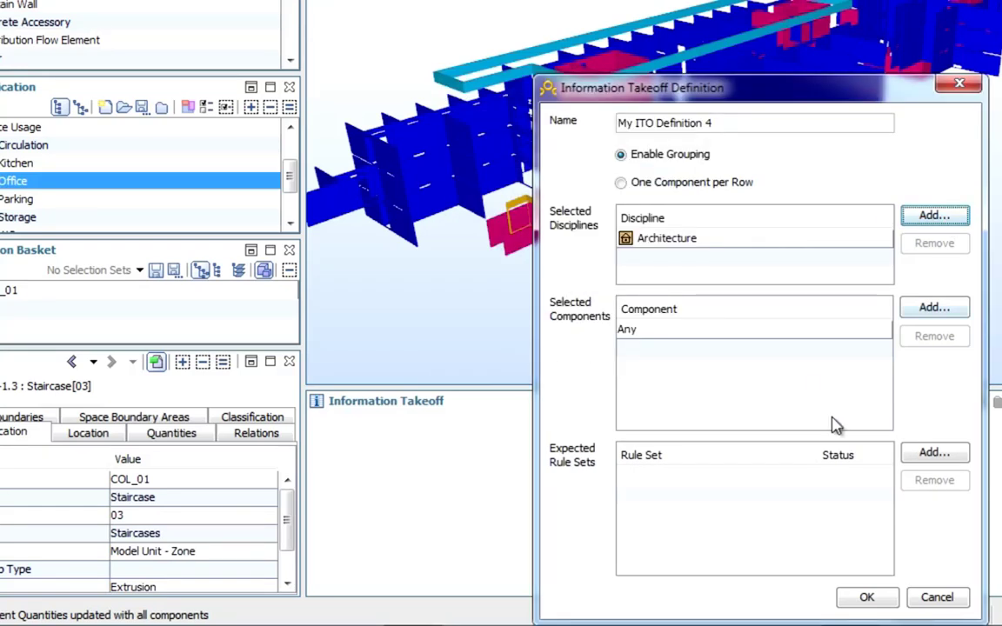
Step: Add BIM Validation - Conceptual Phase and QuantityTakeOff.cset as expected rule sets
click(922, 454)
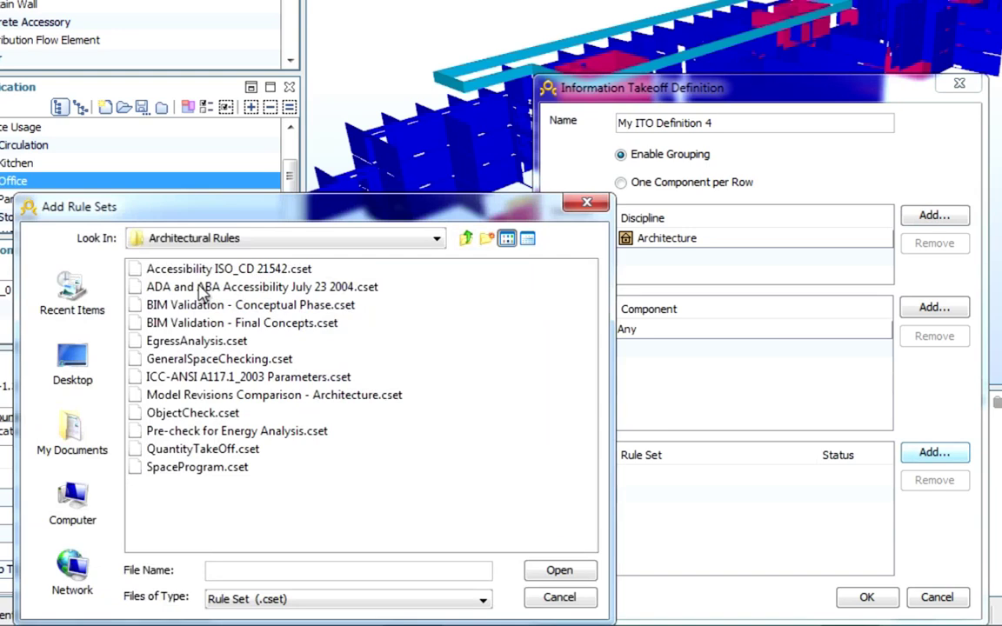
click(219, 306)
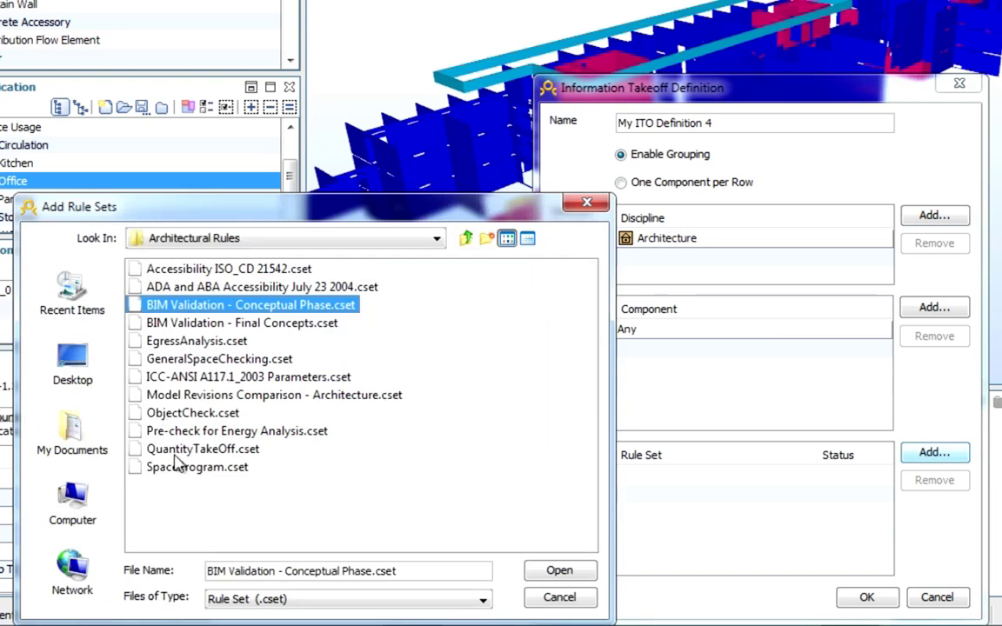
ctrl+click(183, 449)
click(557, 570)
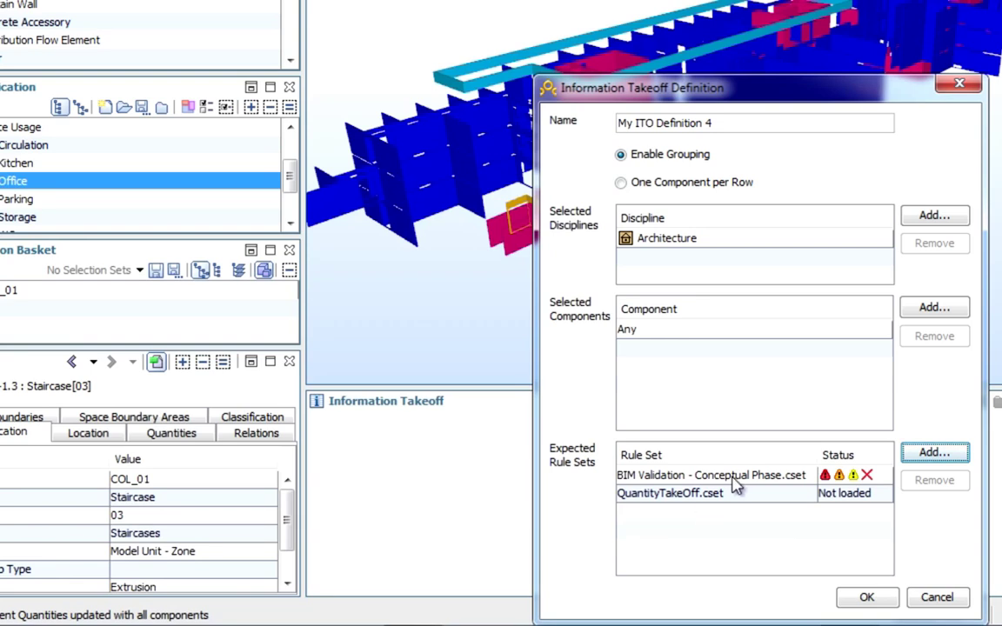
Step: Confirm My ITO Definition 4 and add an Area quantity column to the takeoff table
click(865, 598)
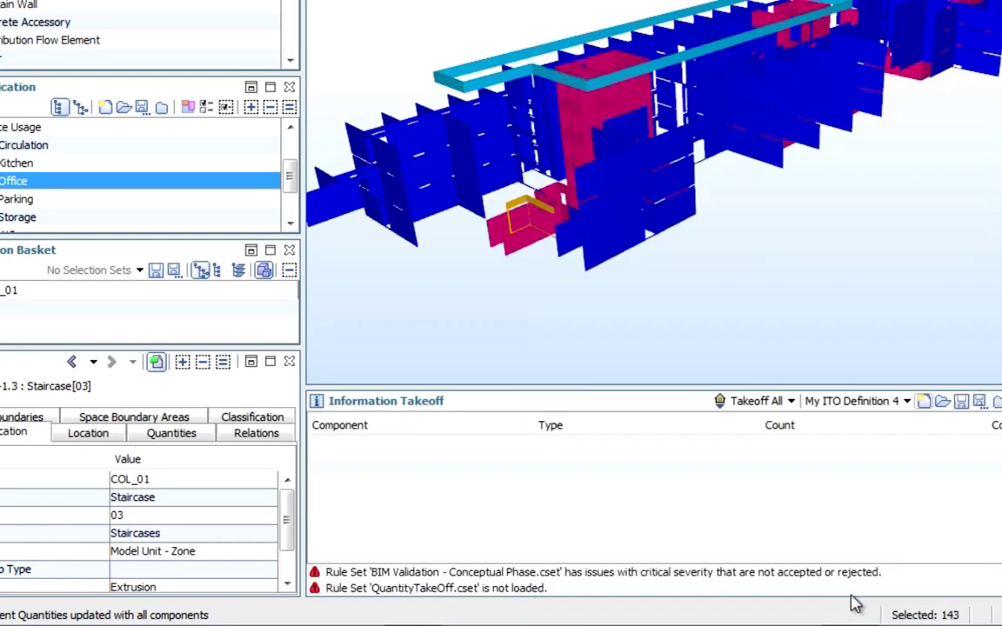
right_click(794, 425)
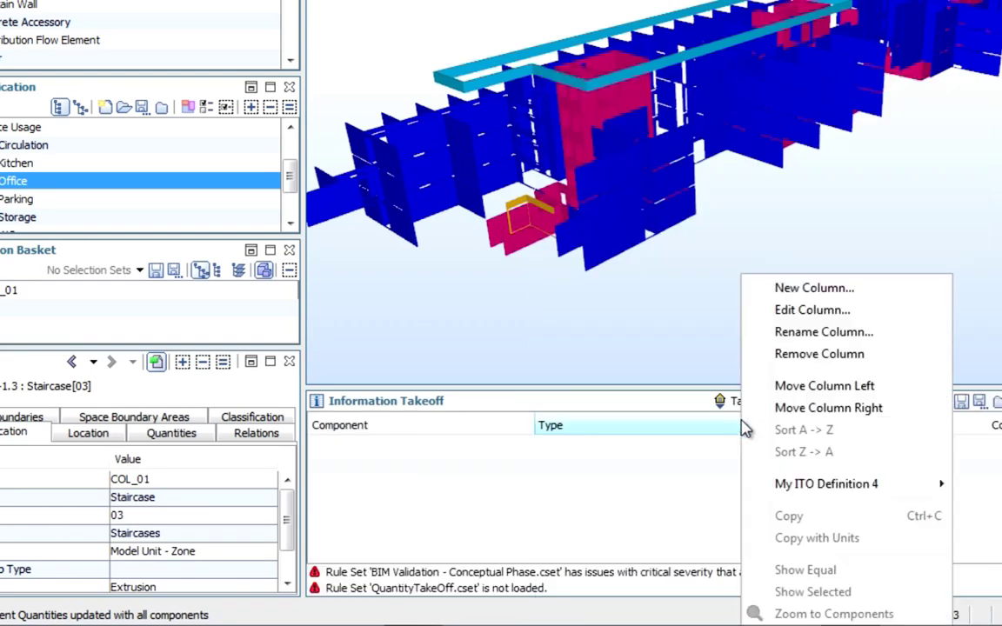
click(814, 288)
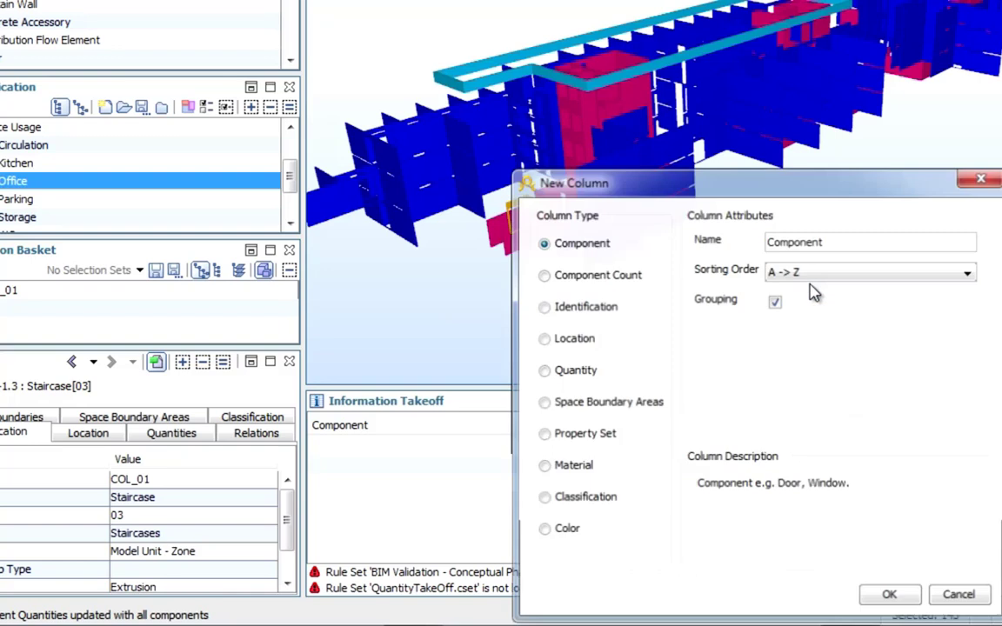
click(542, 368)
click(893, 597)
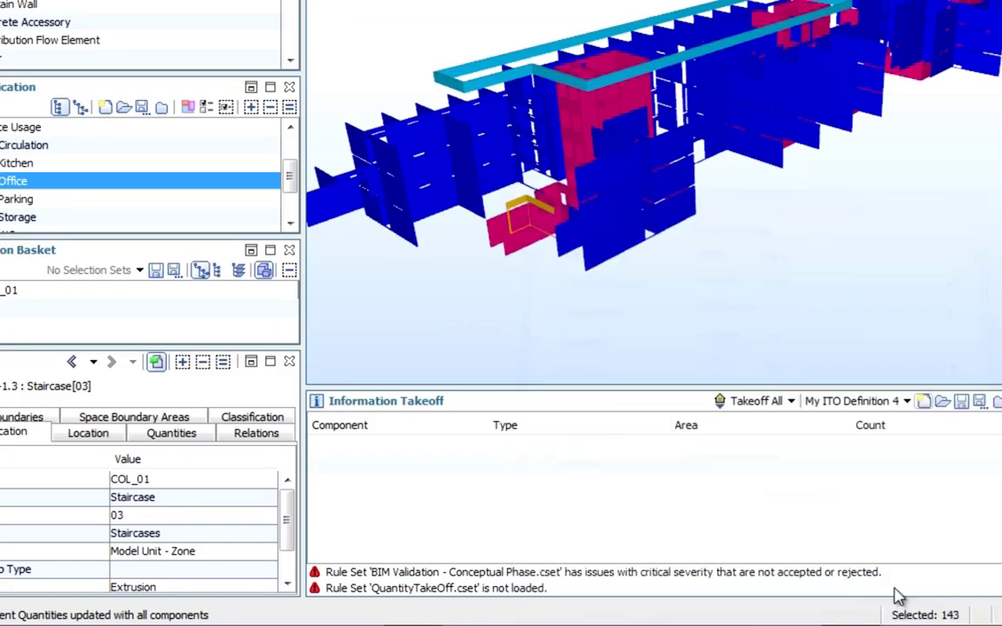
Step: Add a Volume quantity column to the takeoff table
right_click(793, 428)
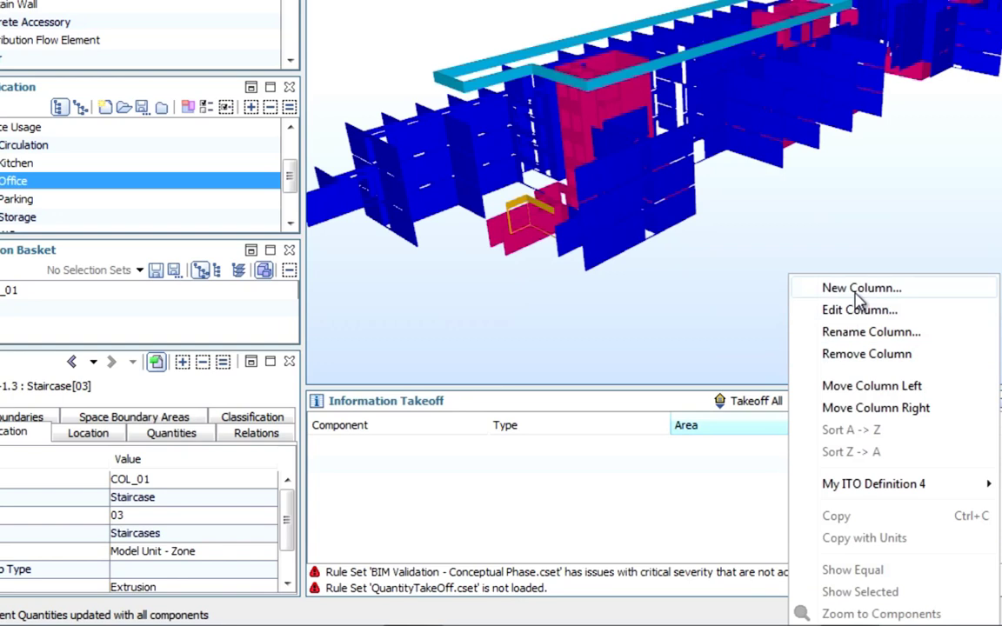
click(855, 310)
click(542, 371)
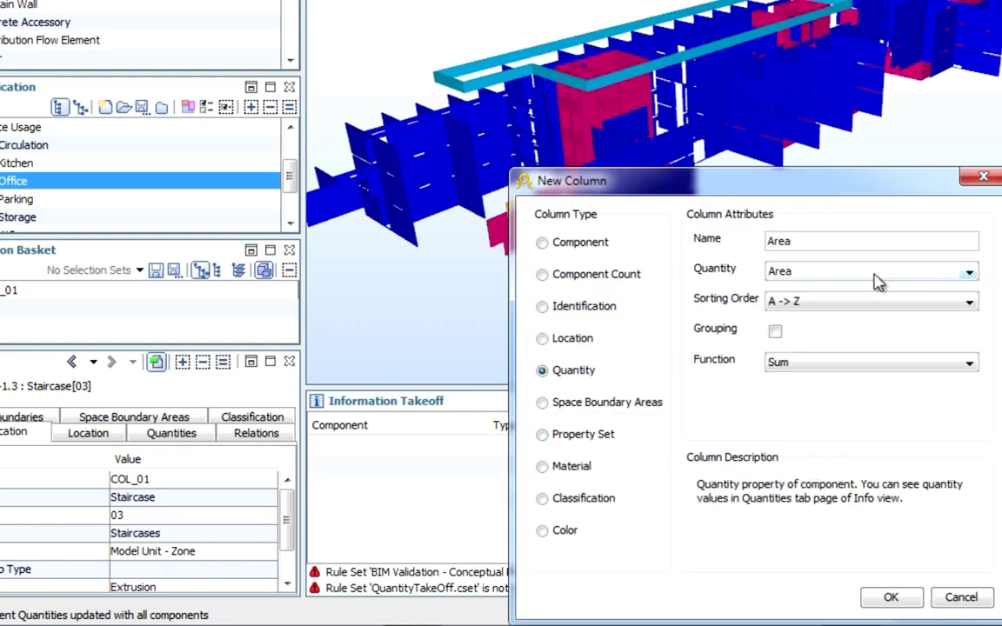
click(969, 271)
scroll(919, 395, down, 3)
scroll(919, 396, down, 3)
click(851, 389)
click(903, 606)
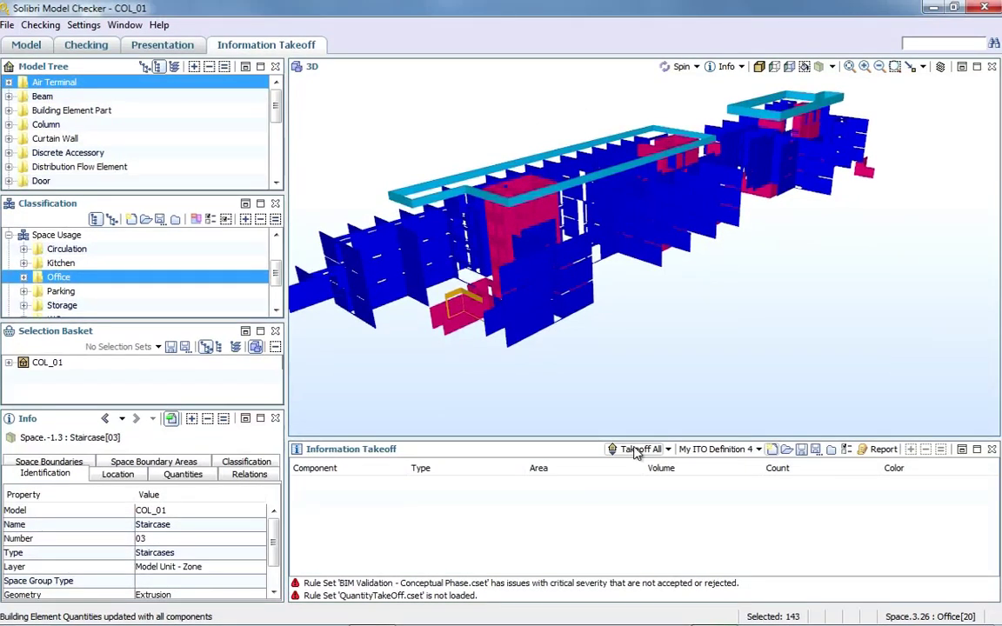
Step: Run the takeoff and show only the beams, then only the columns, in 3D
click(636, 450)
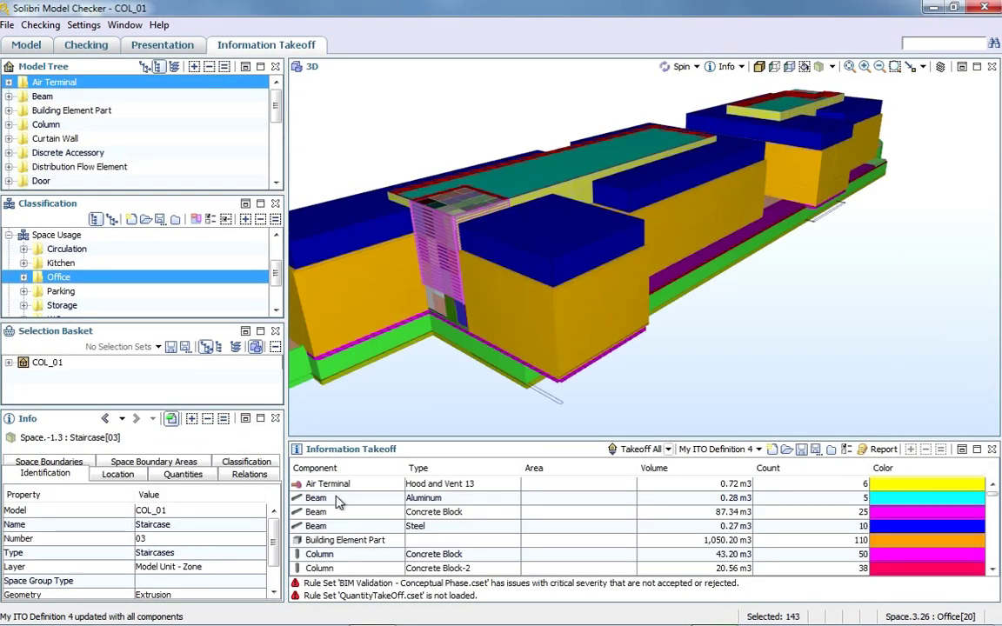
drag(339, 502, 353, 530)
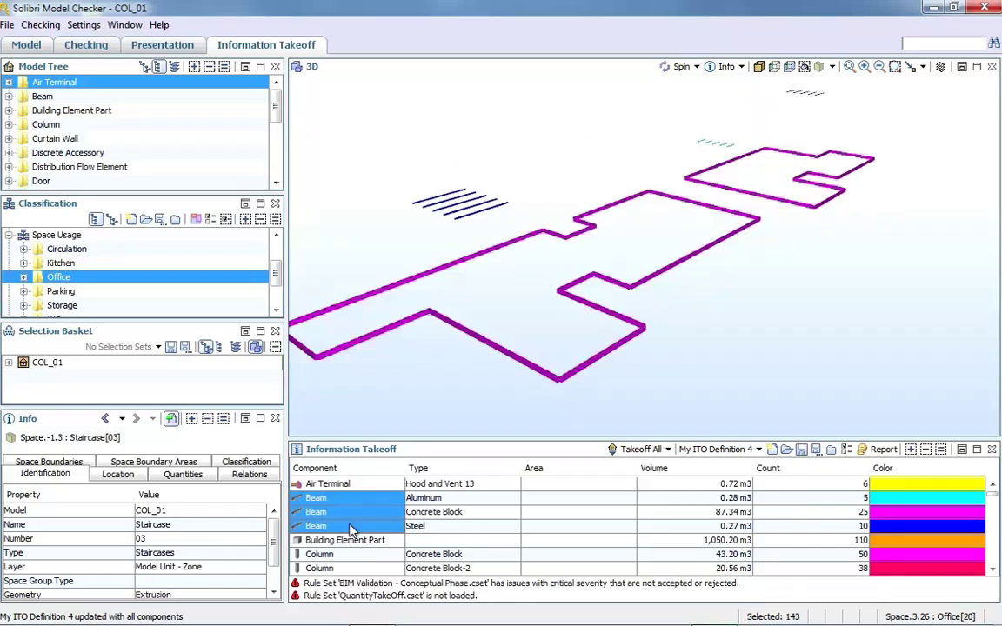
scroll(352, 530, down, 2)
scroll(352, 530, up, 1)
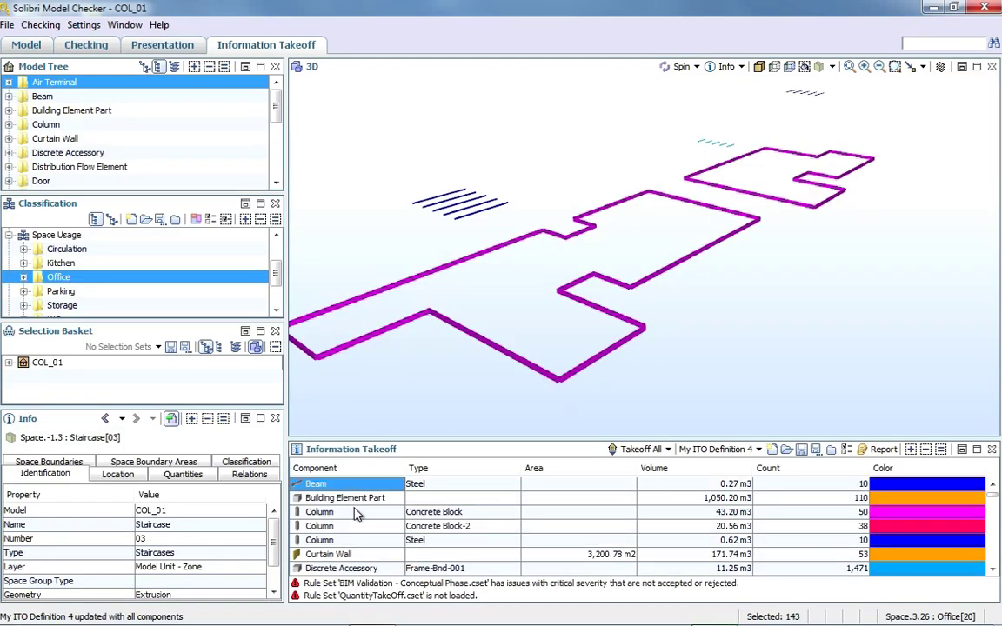
drag(348, 512, 368, 543)
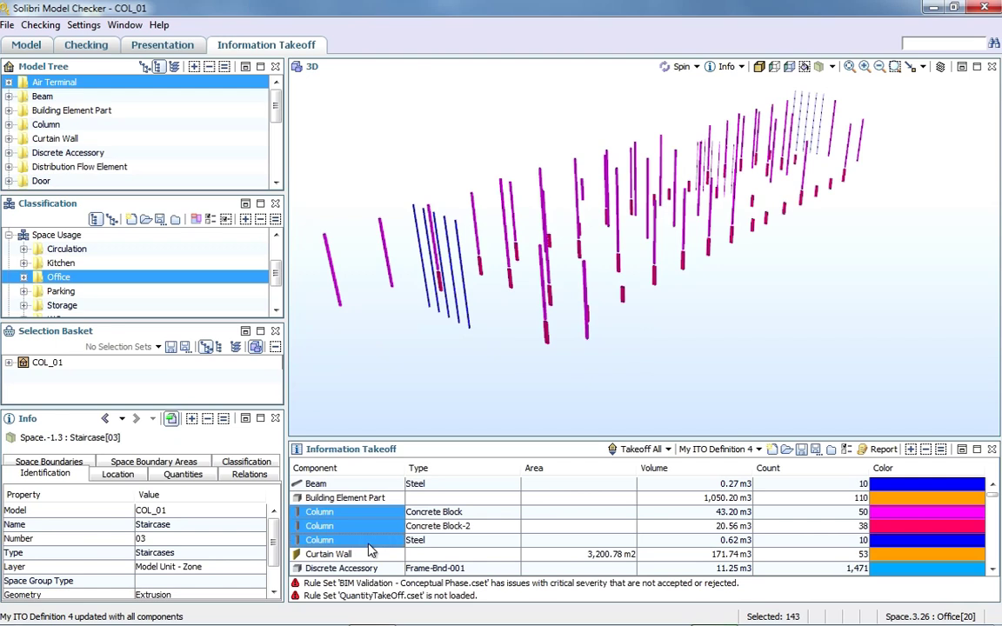
Step: Bring back the whole building model in the 3D view
click(759, 68)
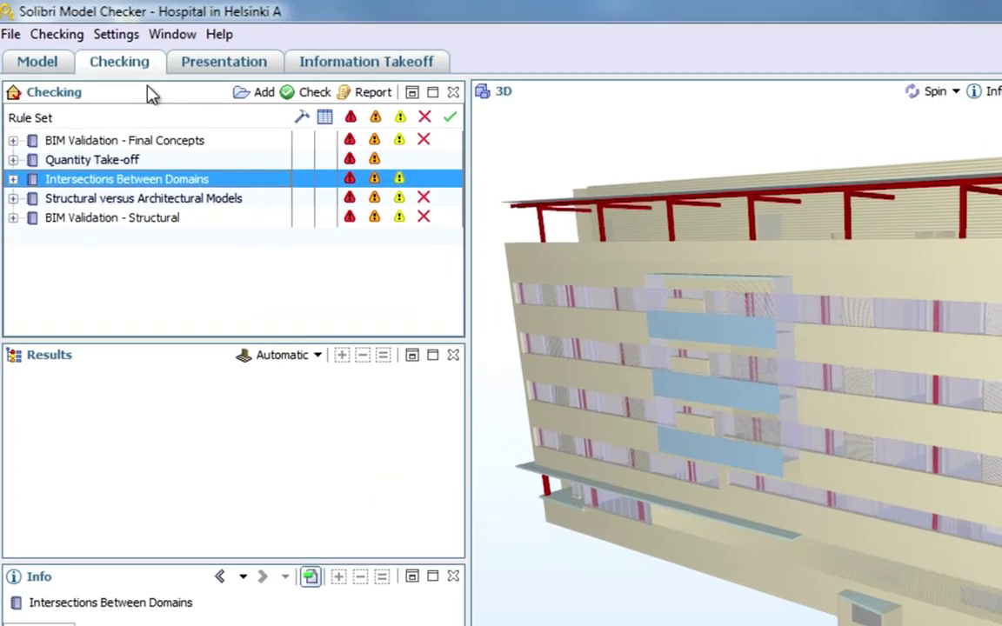
Step: Show the building services versus other construction components wall intersections in 3D
click(13, 180)
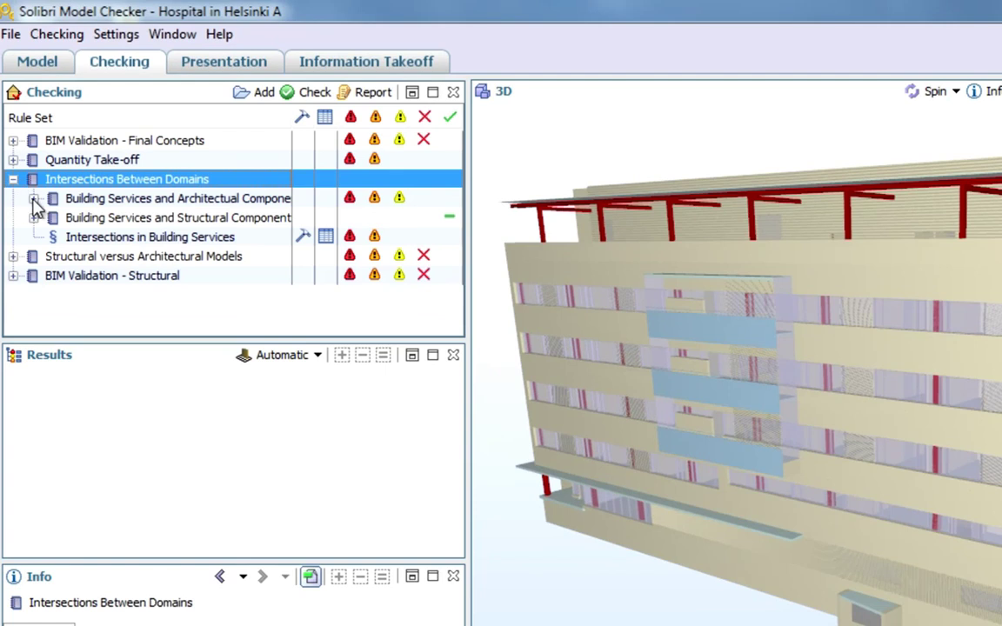
click(33, 199)
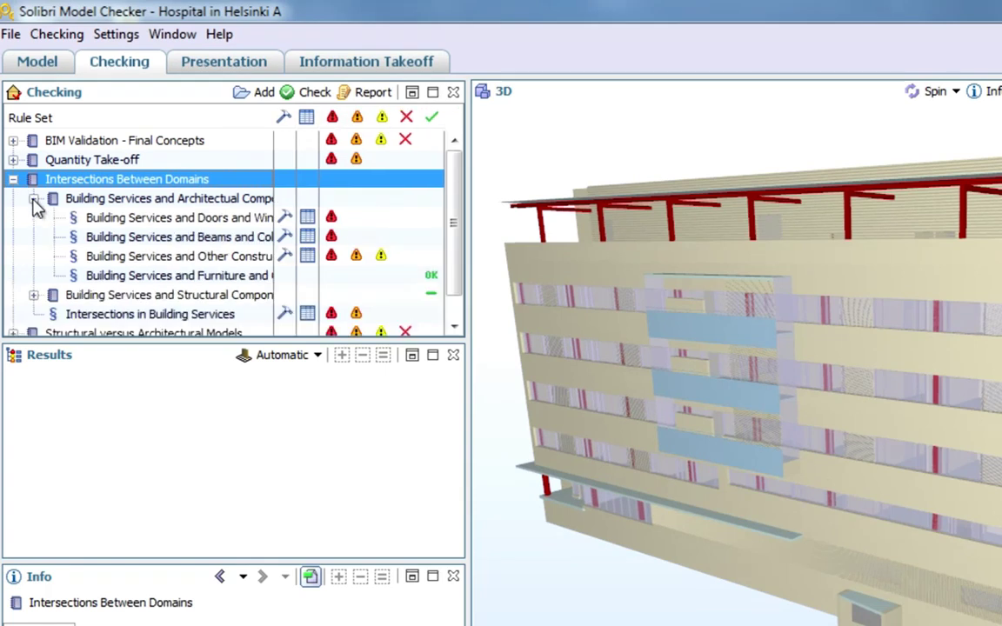
click(224, 257)
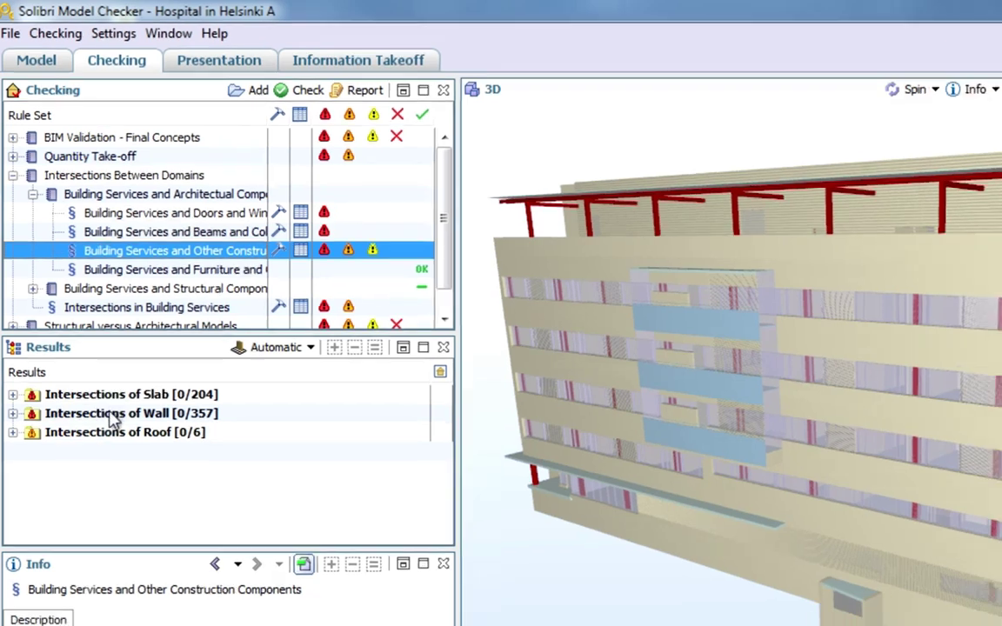
click(115, 423)
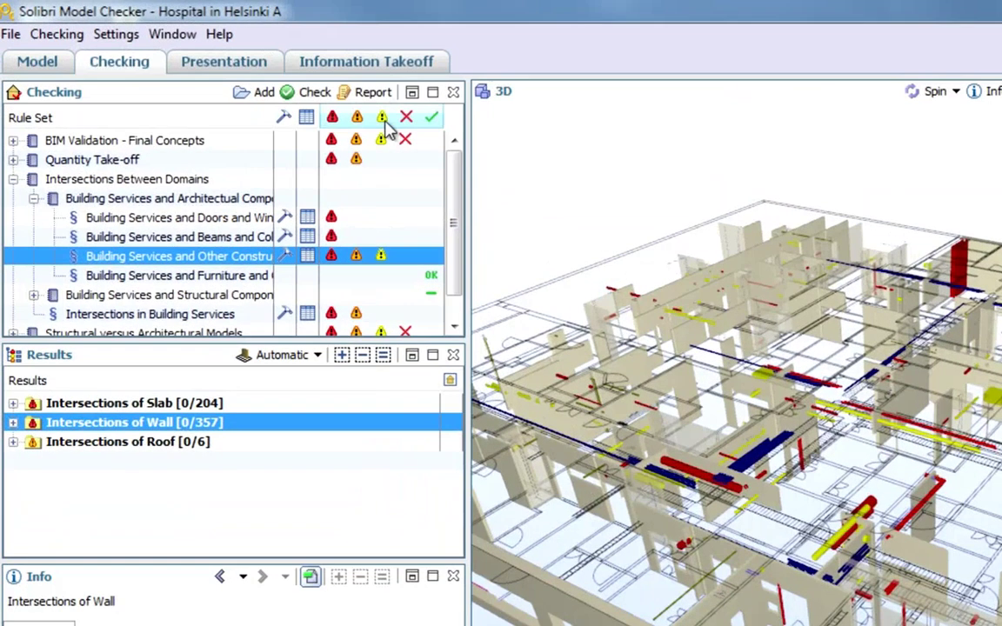
Step: Hide low and moderate severity clashes and orbit around the duct silencer piercing the wall
click(383, 118)
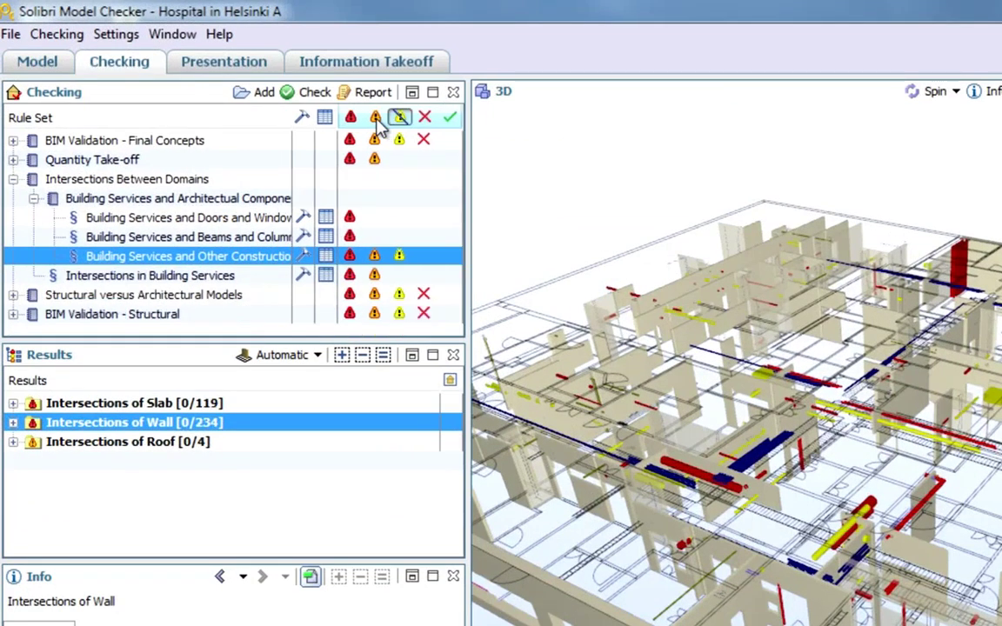
click(375, 118)
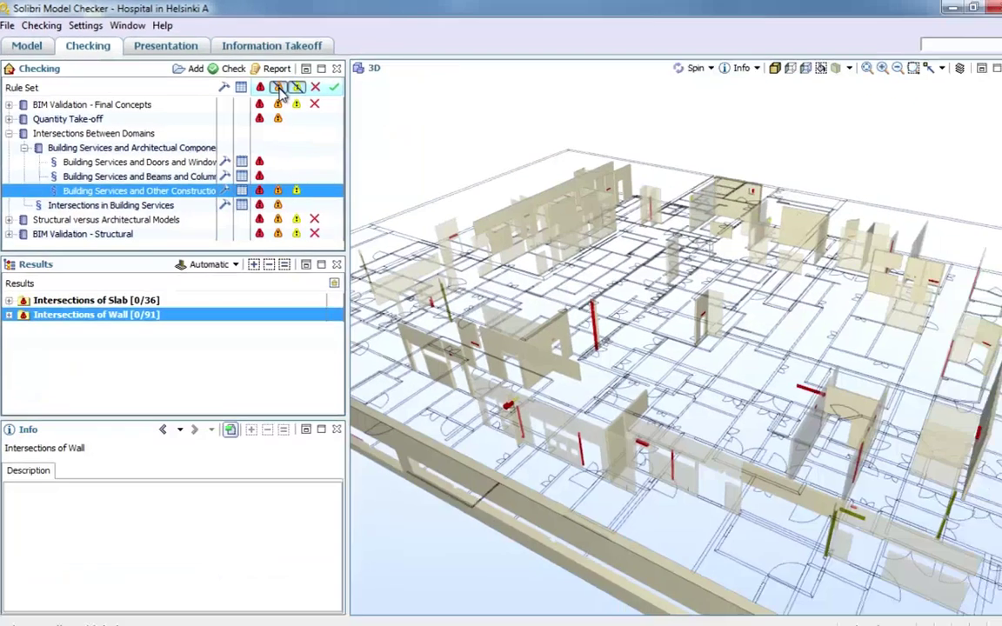
scroll(499, 401, up, 10)
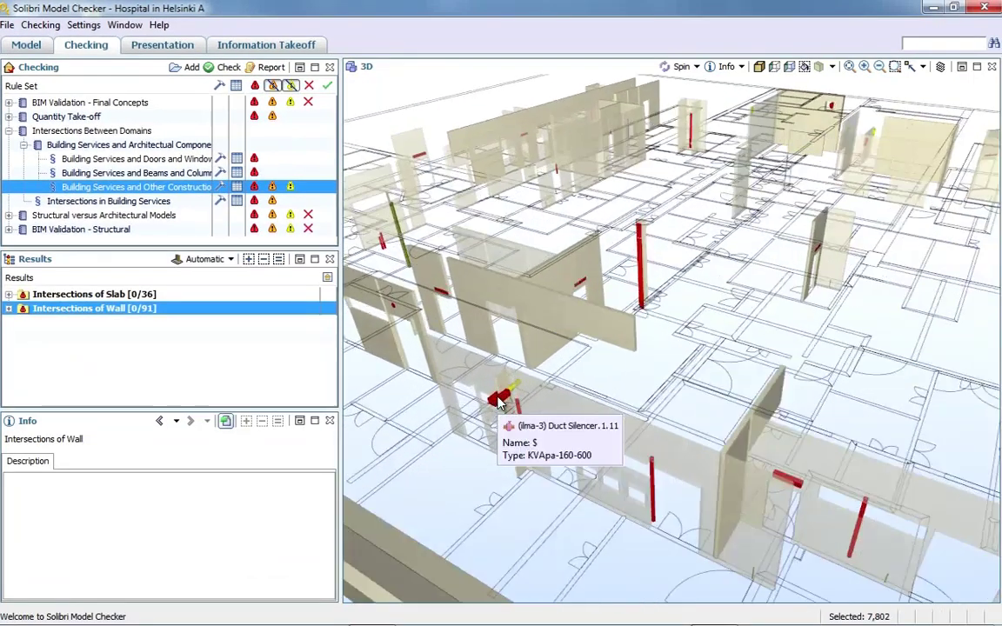
scroll(498, 401, up, 8)
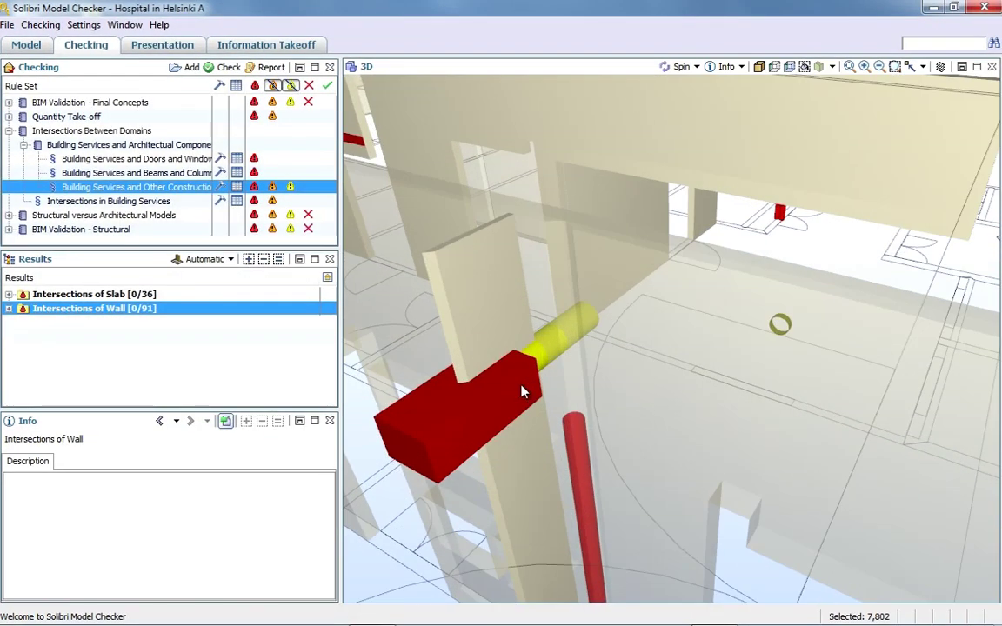
drag(489, 316, 342, 380)
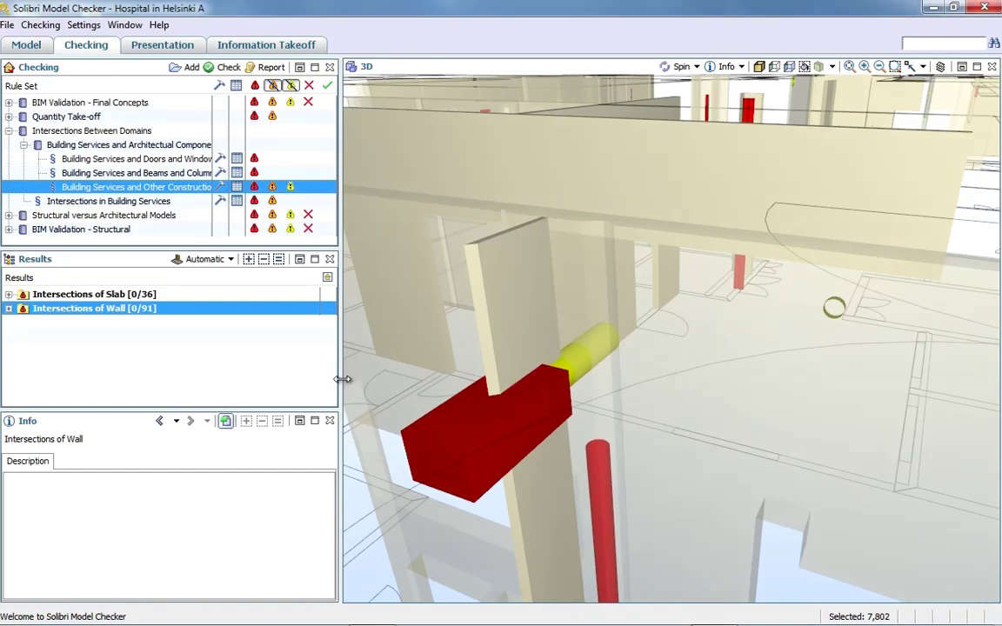
Step: Reset severity filters and list the Intersections Between Ventilation clash groups
click(255, 85)
click(67, 174)
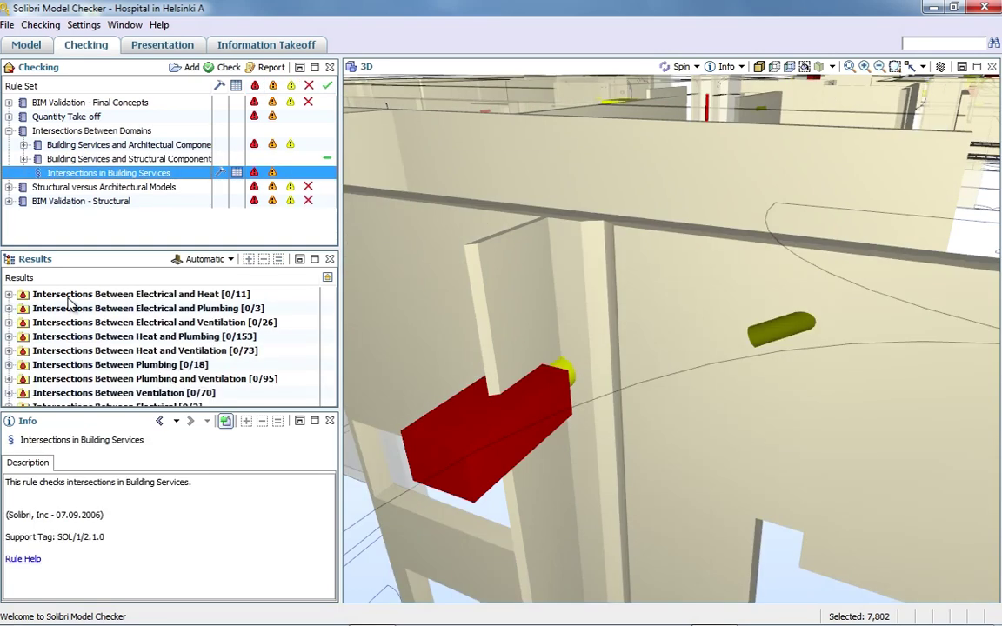
click(126, 396)
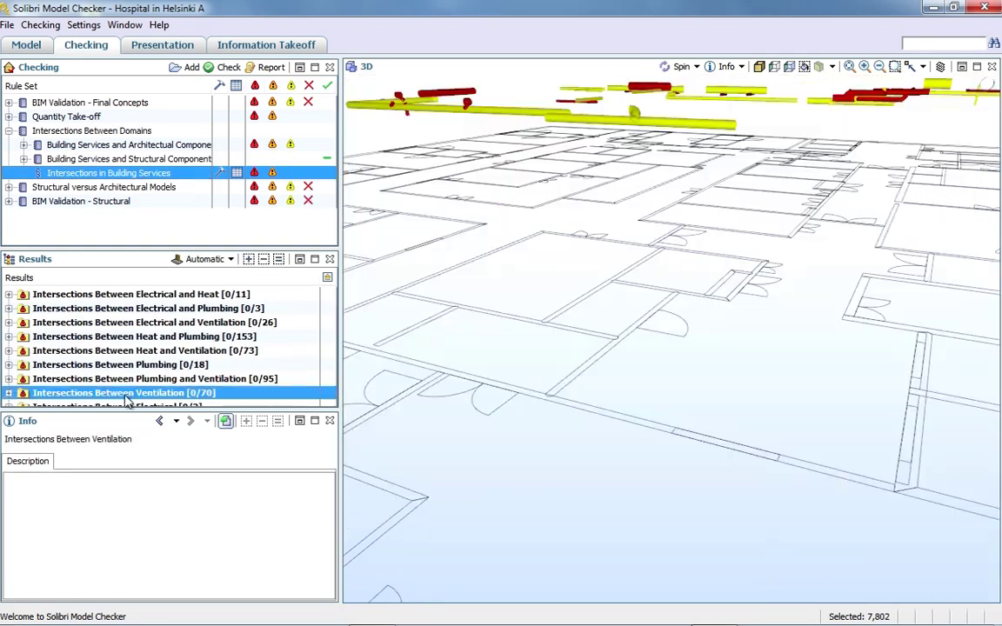
double_click(187, 395)
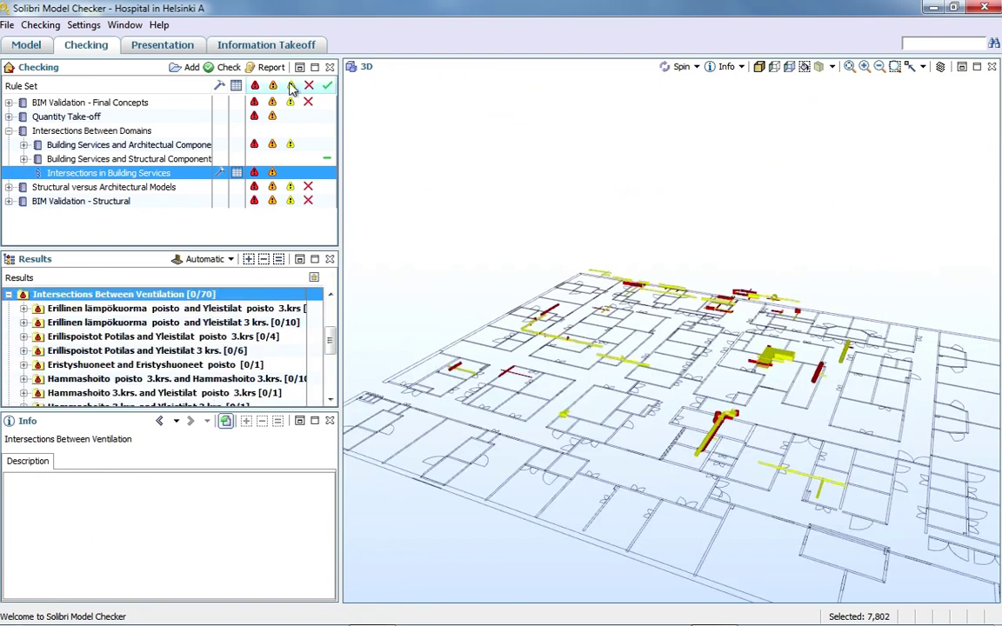
scroll(491, 209, up, 2)
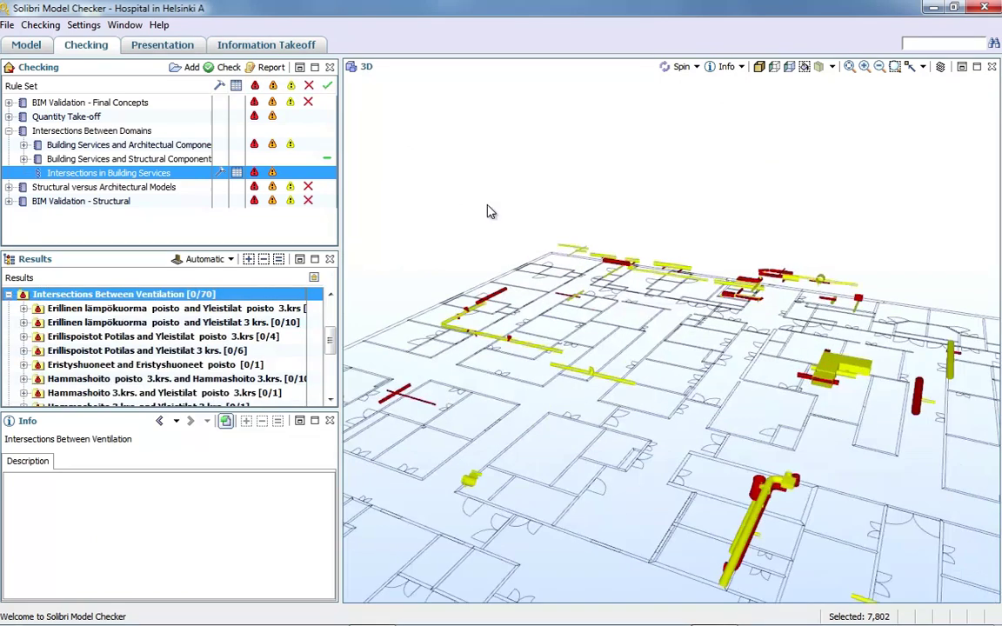
Step: Narrow to the 21 critical ventilation clashes and inspect the third-floor duct network up close
click(291, 86)
click(272, 86)
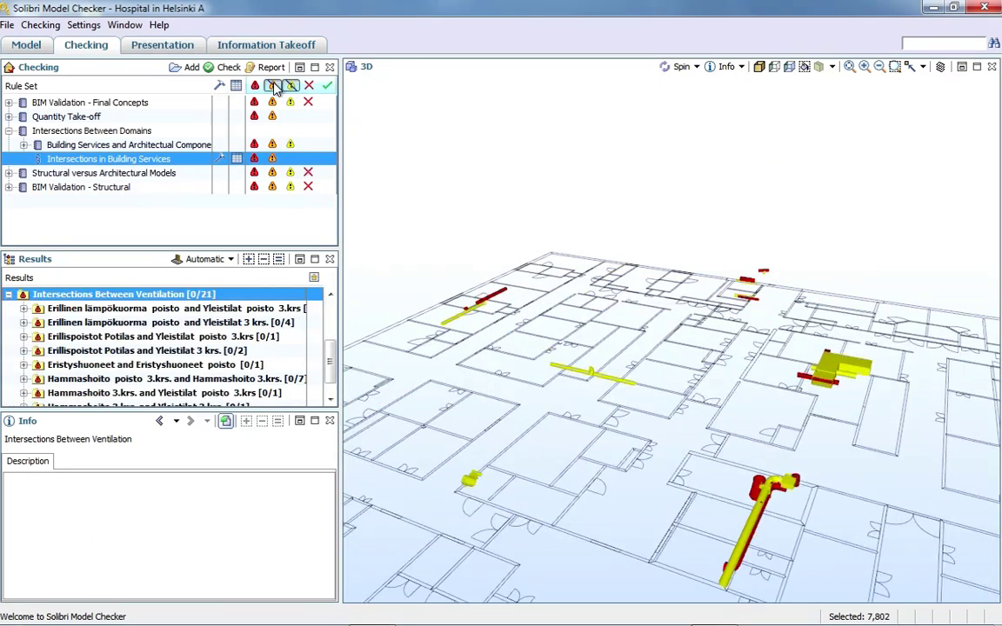
scroll(784, 492, up, 5)
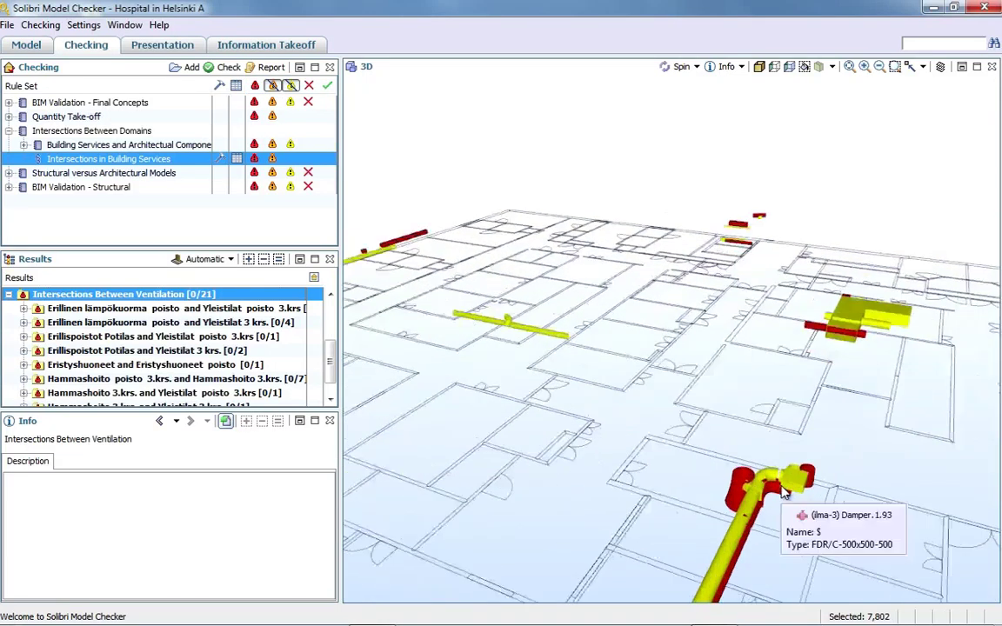
drag(770, 488, 791, 524)
drag(786, 467, 632, 418)
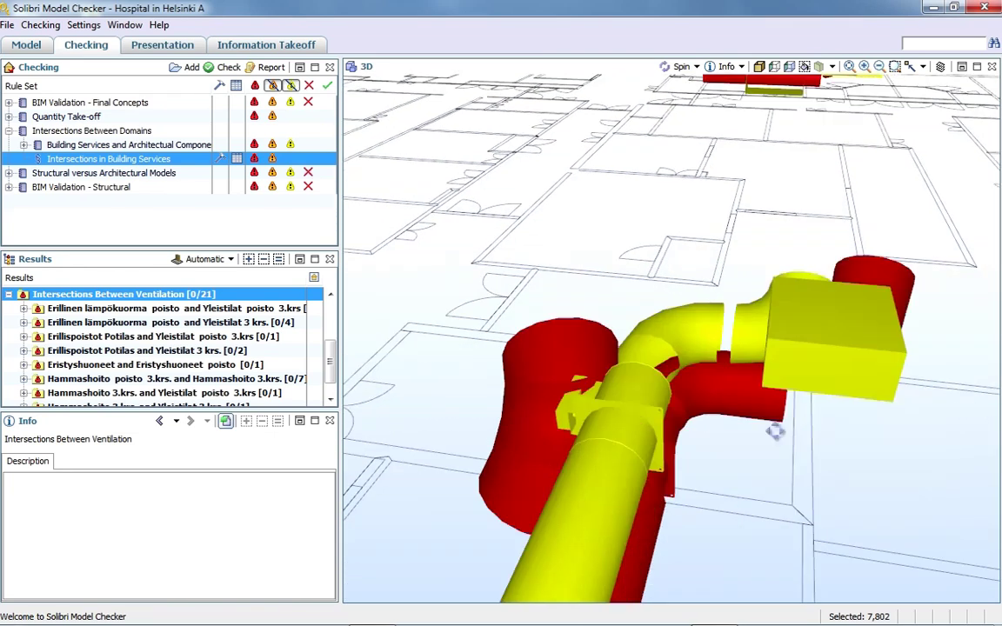
mouse_move(632, 418)
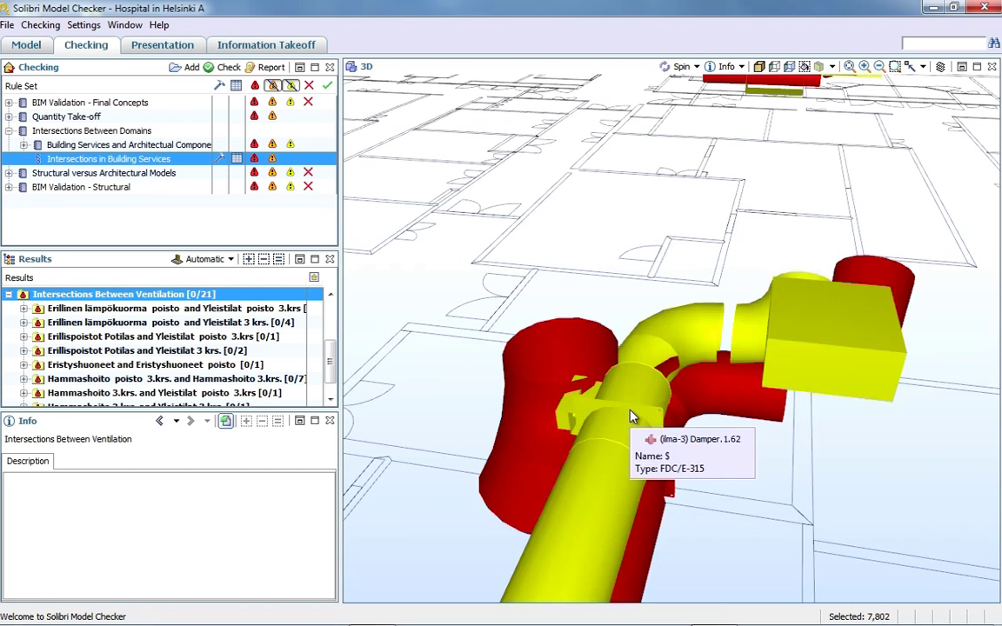
click(632, 417)
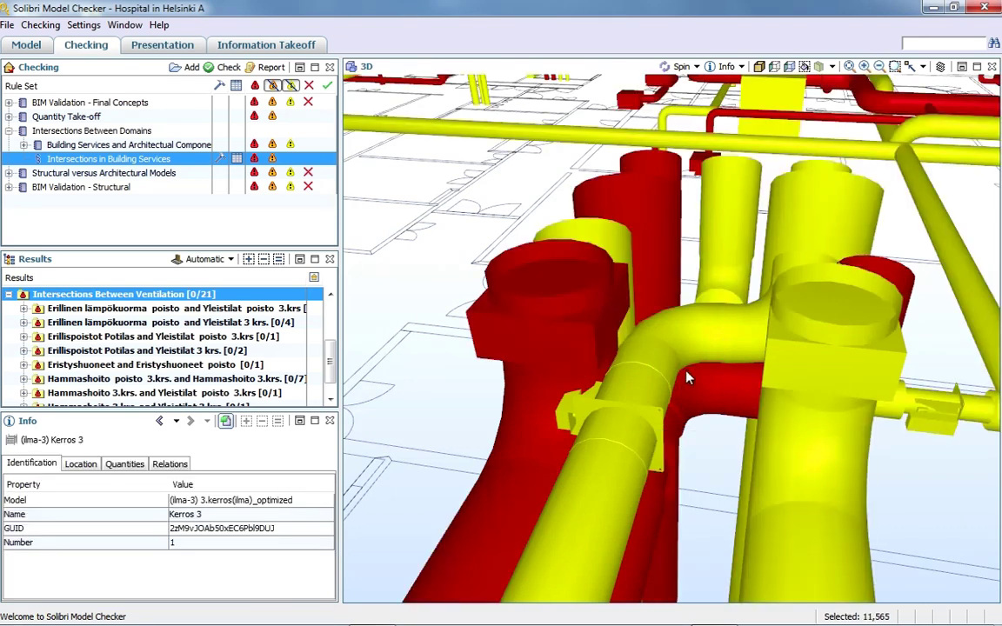
drag(694, 359, 755, 391)
mouse_move(754, 392)
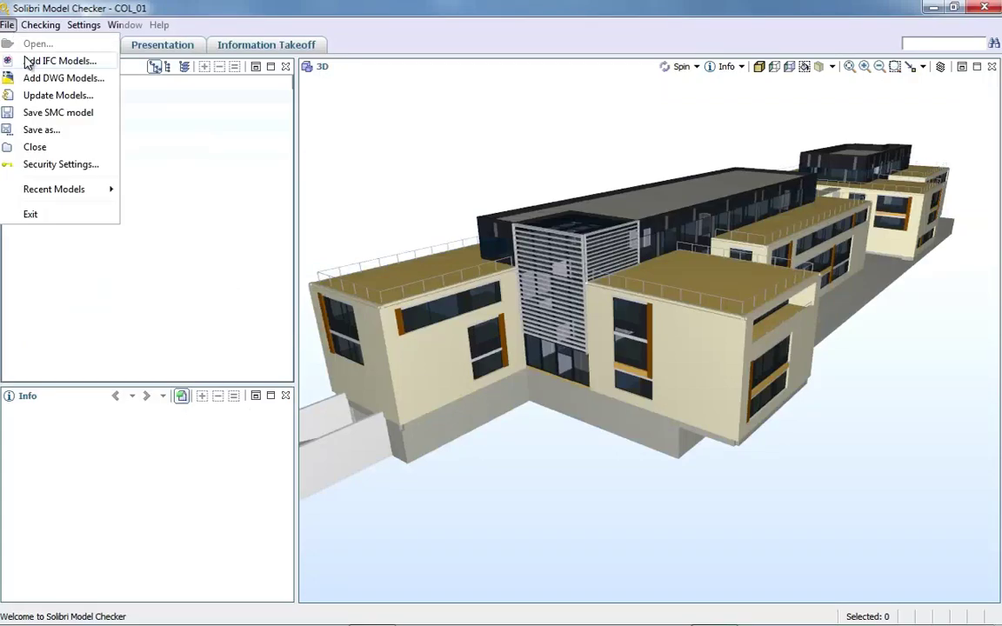
Step: Add TS model version2 with short name 'Str' and show it alone in 3D
click(52, 61)
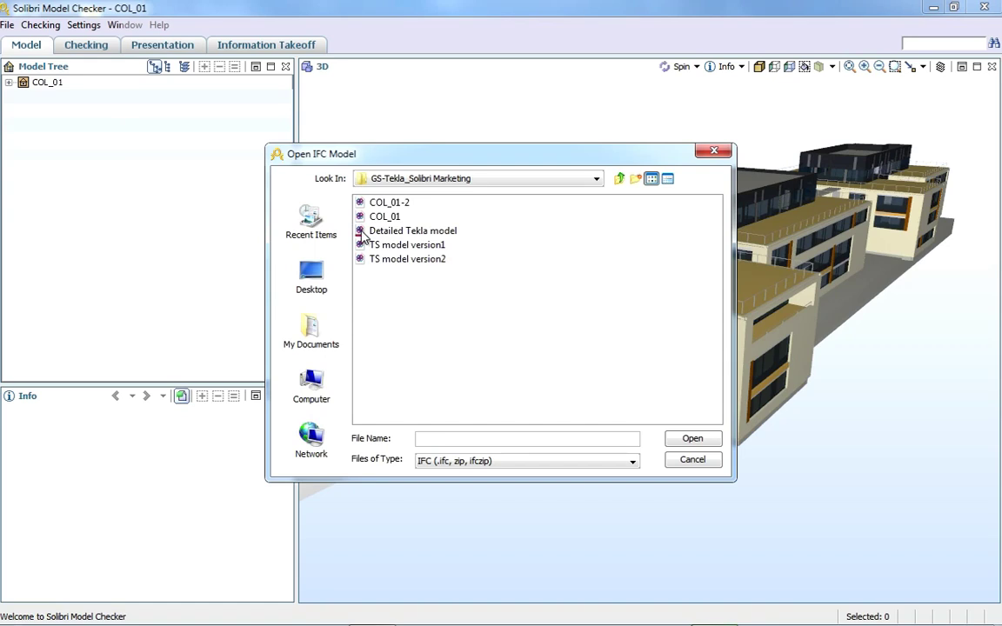
click(385, 260)
click(692, 438)
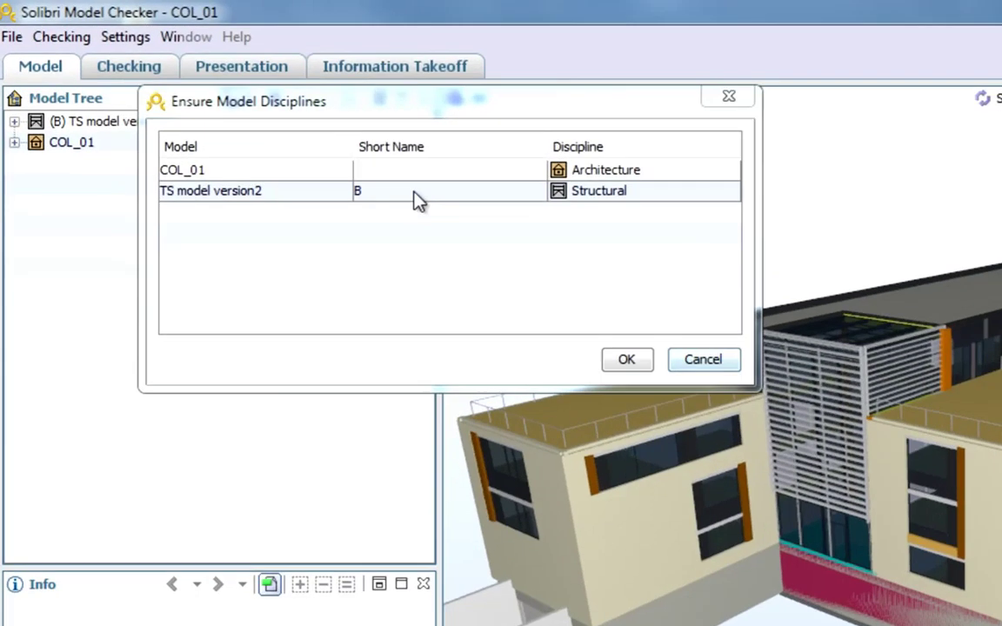
double_click(415, 193)
key(BackSpace)
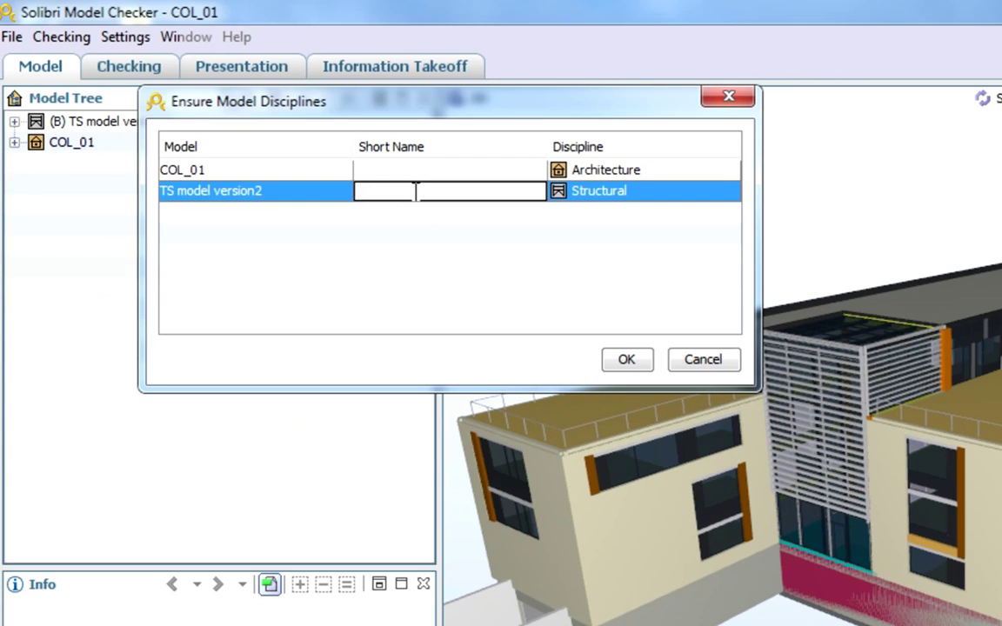
text(Str)
click(626, 360)
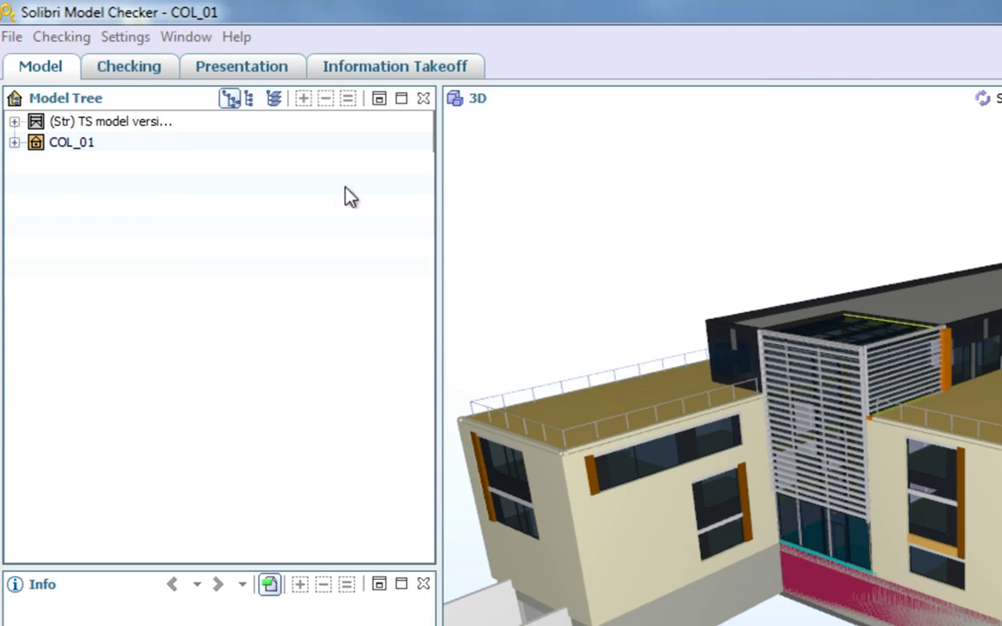
click(131, 121)
click(348, 100)
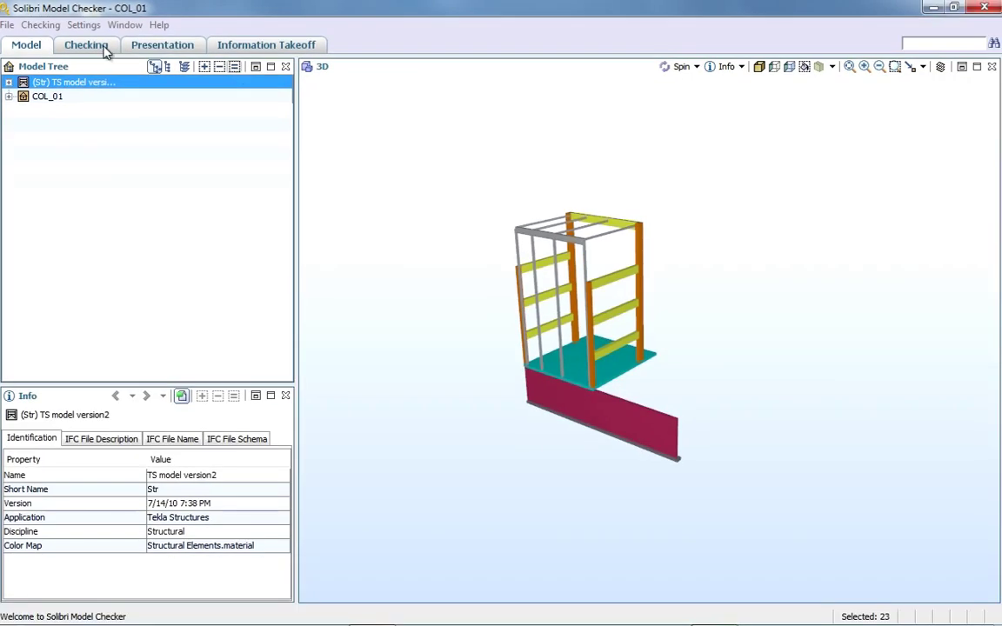
Step: Add the BIMValidation-Structural.cset and Structural versus Architectural.cset rule sets in the Checking tab
click(103, 48)
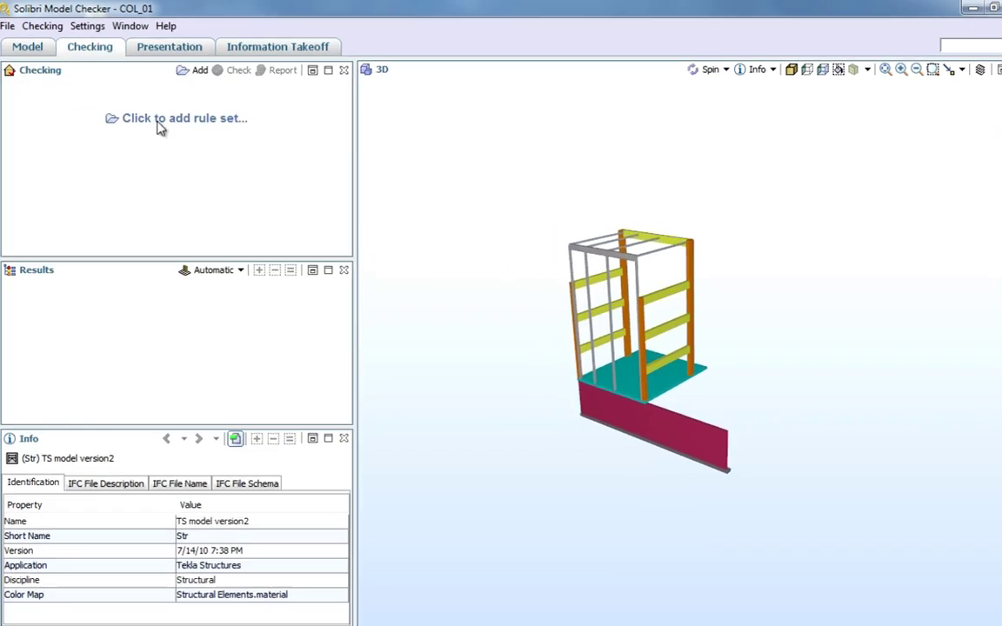
click(165, 115)
click(448, 205)
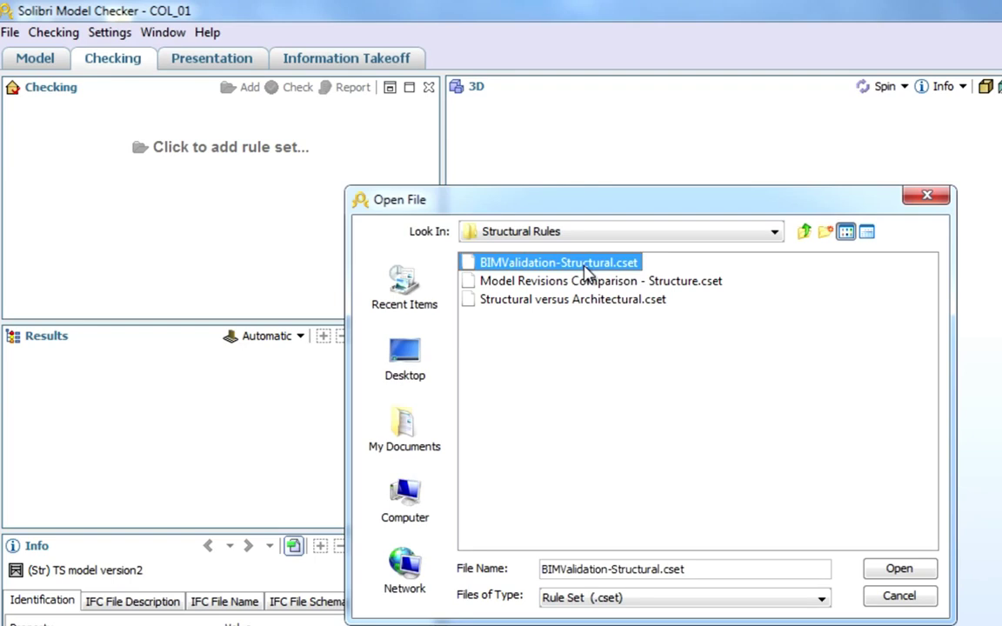
click(891, 574)
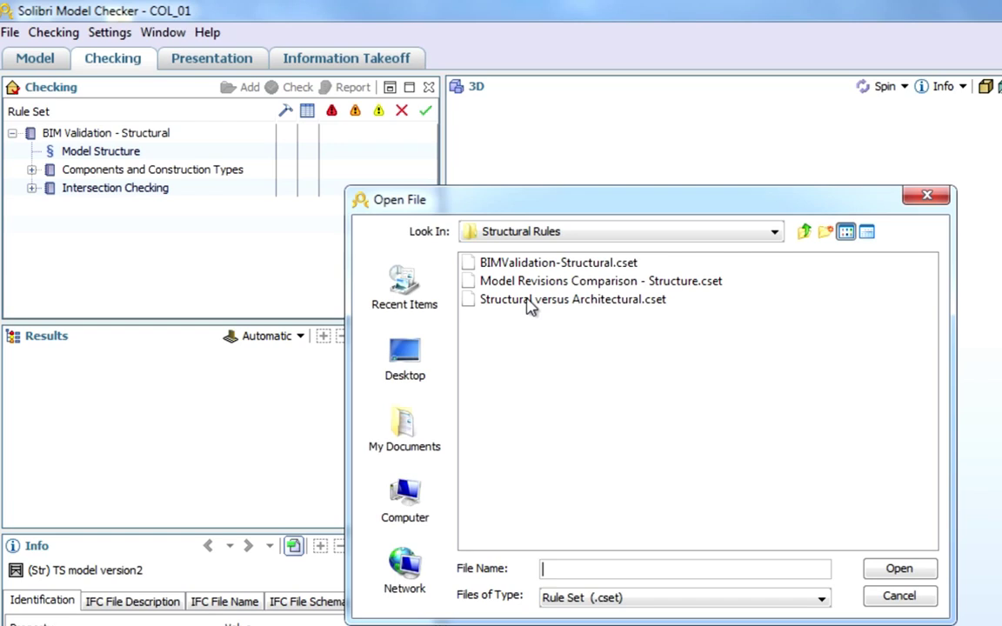
click(528, 303)
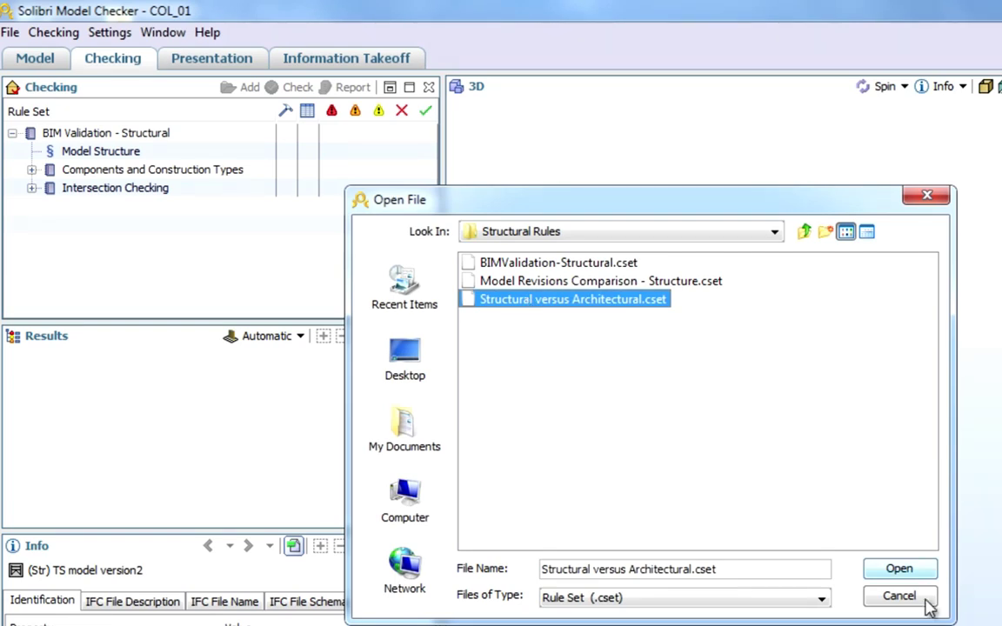
click(905, 570)
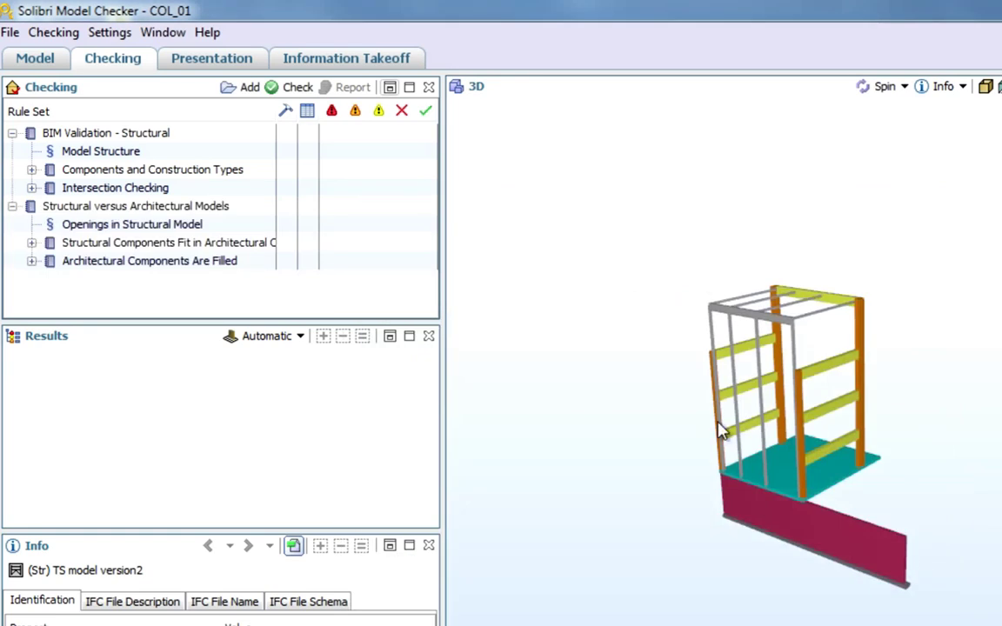
Step: Run the checks and drill into Beam - Beam Intersections down to the HEA600 and IPE200 group
click(292, 90)
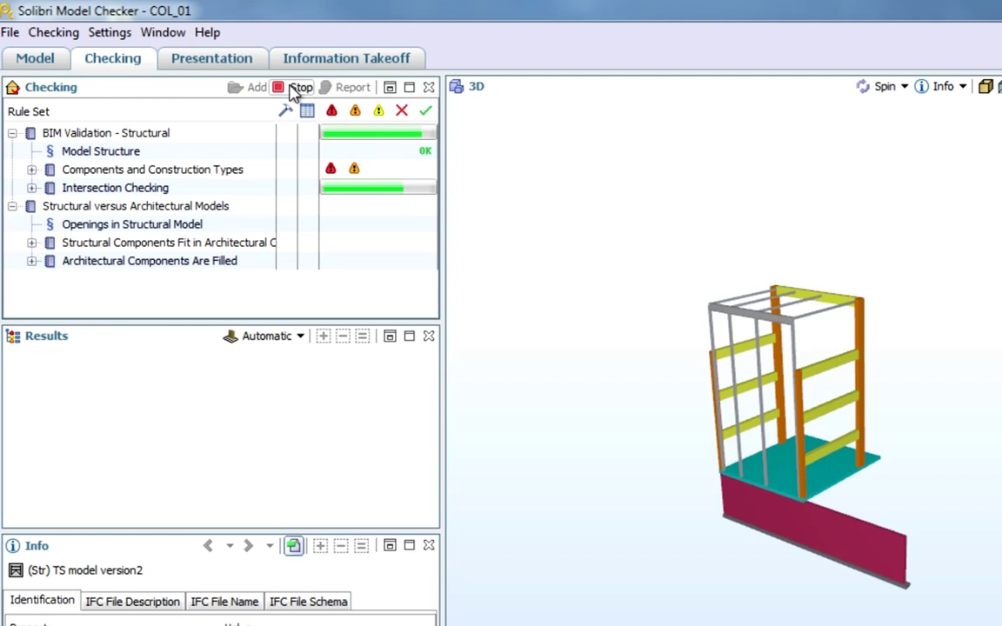
click(31, 188)
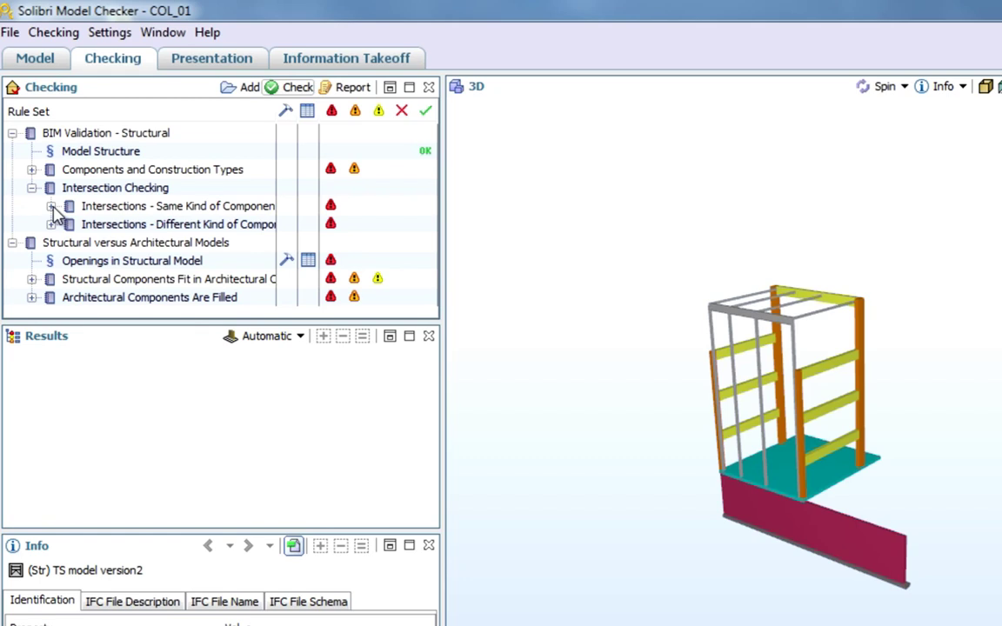
click(51, 206)
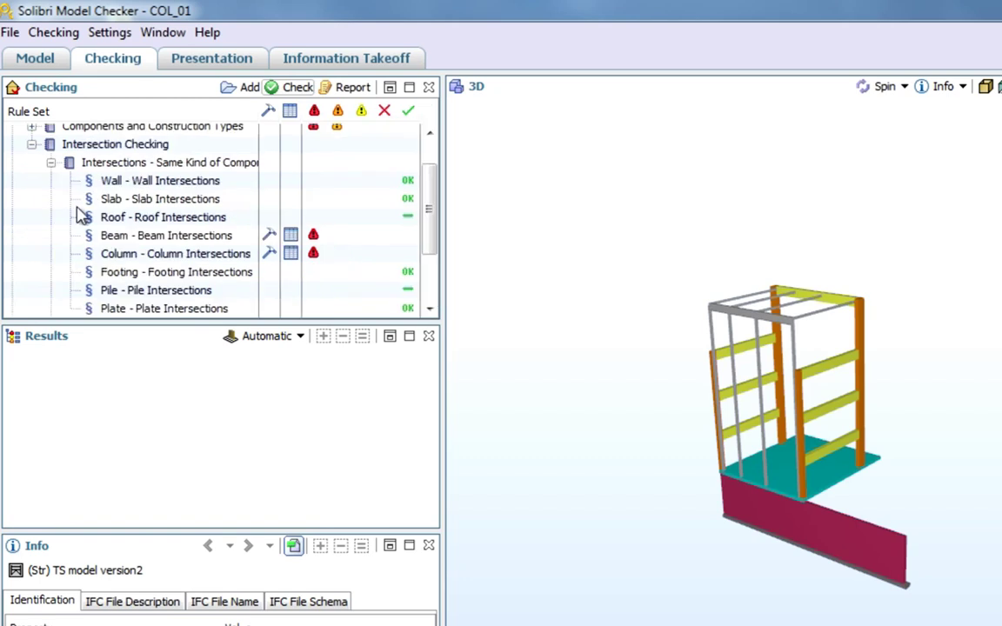
click(151, 233)
double_click(135, 385)
click(136, 402)
double_click(135, 401)
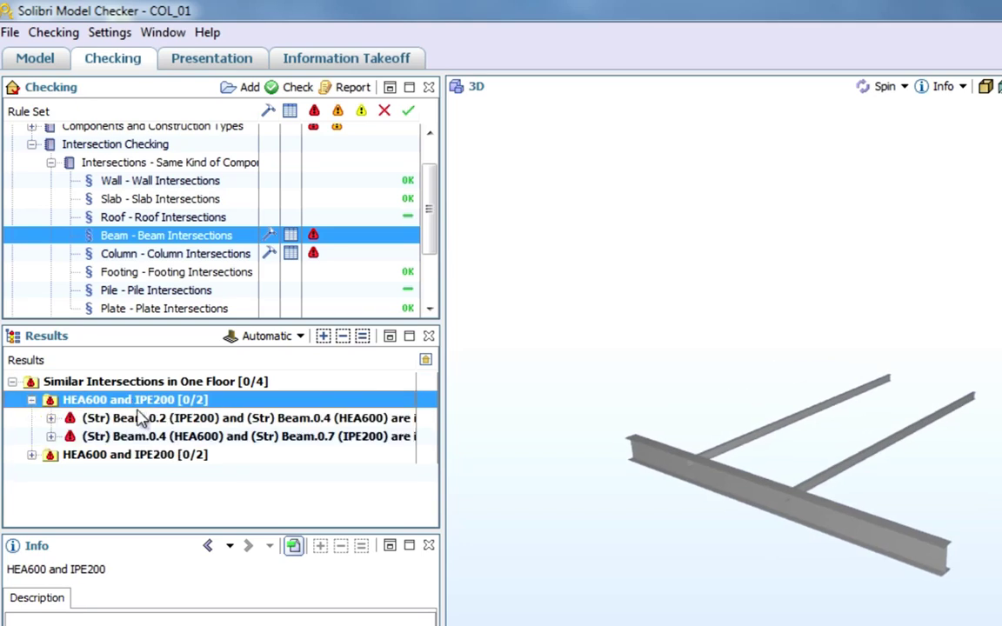
Step: Inspect the Beam.0.4 and Beam.0.7 intersection in 3D and highlight Beam.0.4's properties
click(137, 418)
click(140, 437)
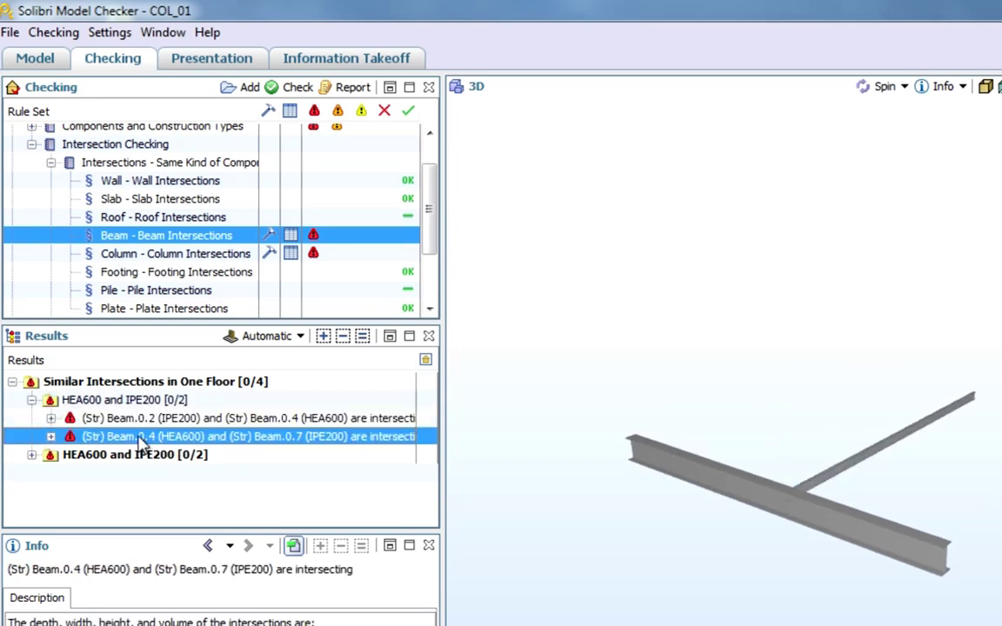
click(52, 436)
click(100, 400)
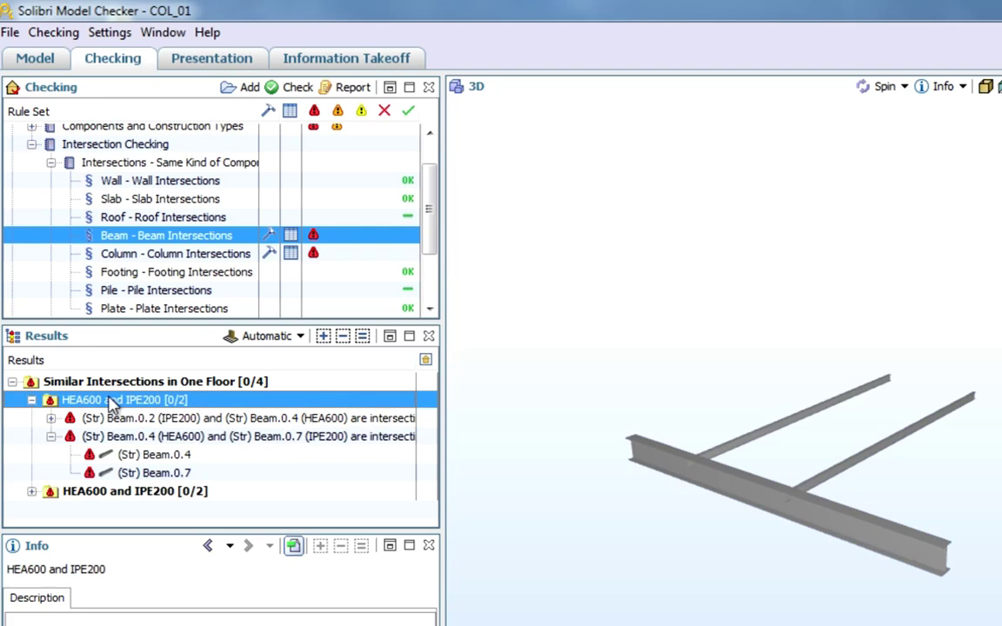
click(165, 381)
drag(753, 489, 577, 422)
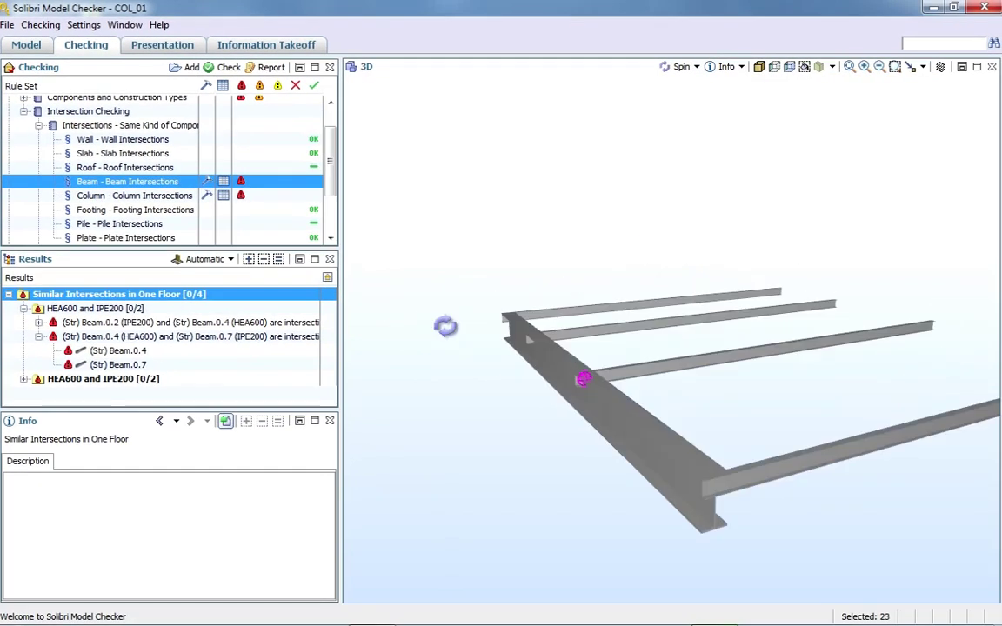
drag(445, 326, 492, 279)
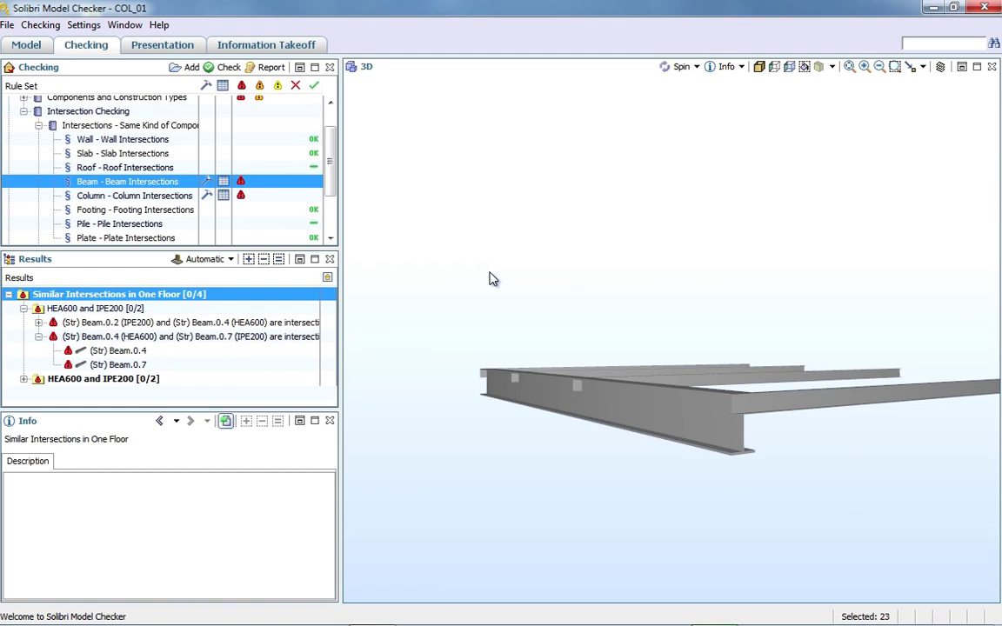
scroll(520, 392, up, 3)
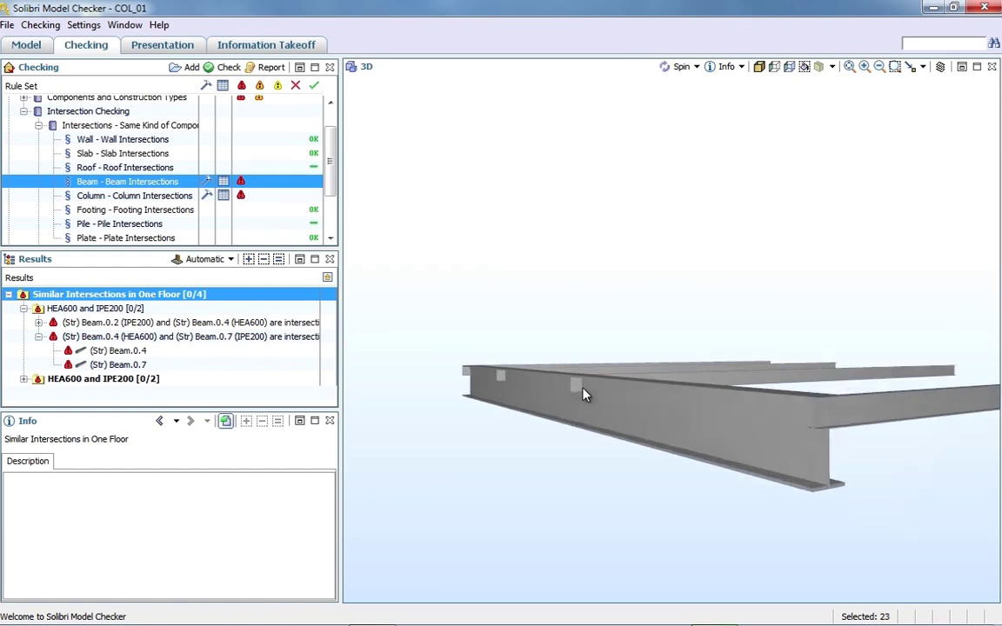
scroll(583, 393, up, 2)
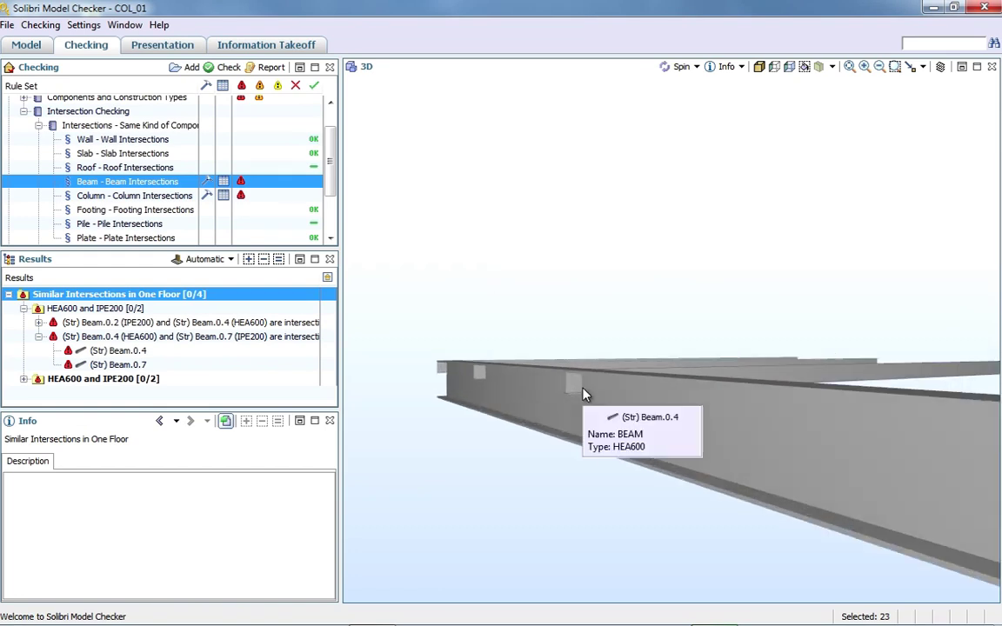
click(91, 352)
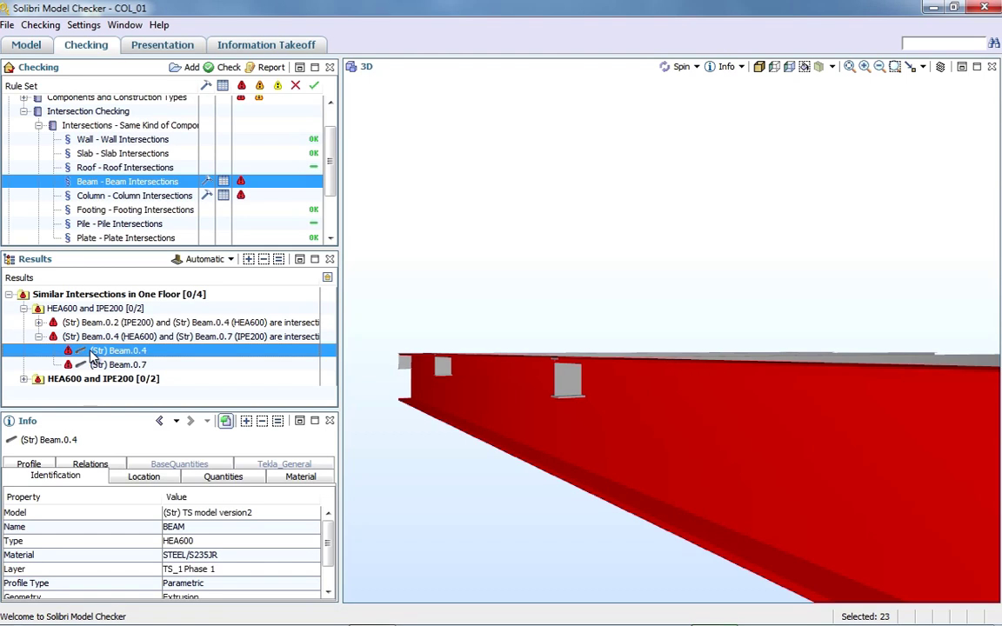
Step: Review the Columns fit results, including the 400*800 column and the HEB200 columns
click(24, 111)
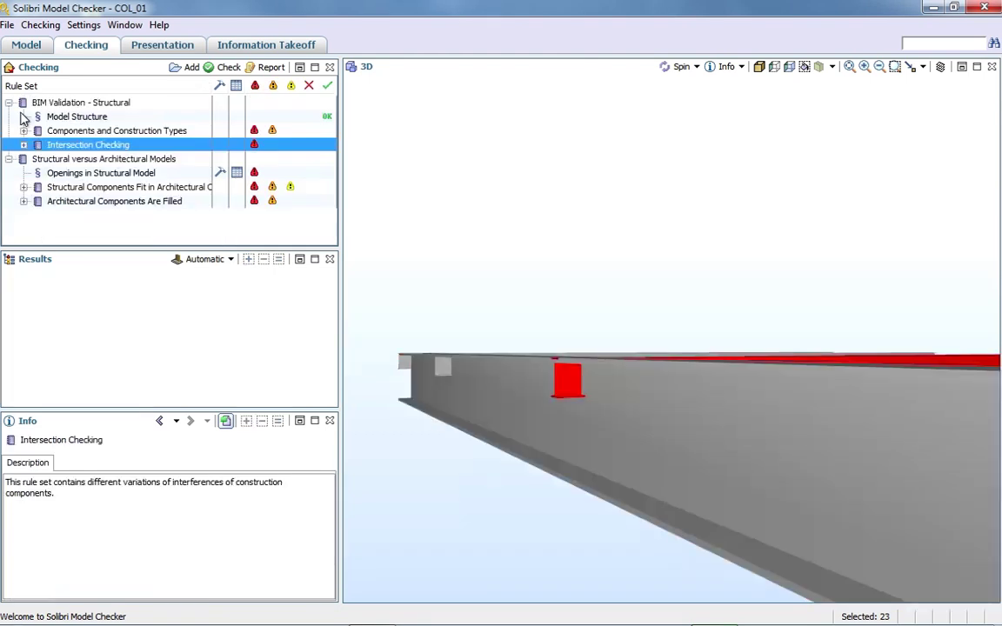
click(24, 188)
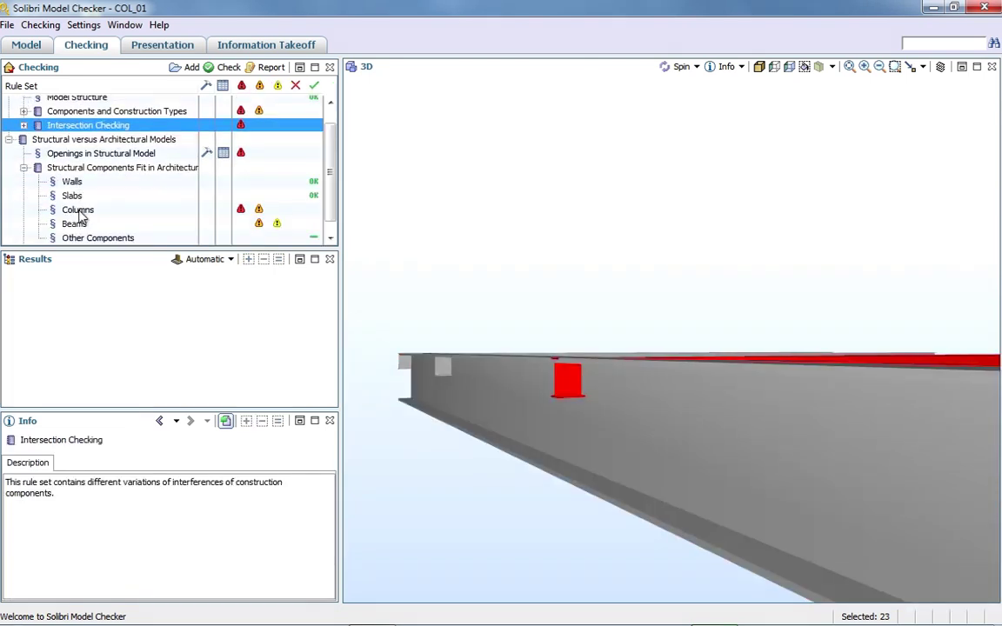
double_click(74, 296)
click(78, 309)
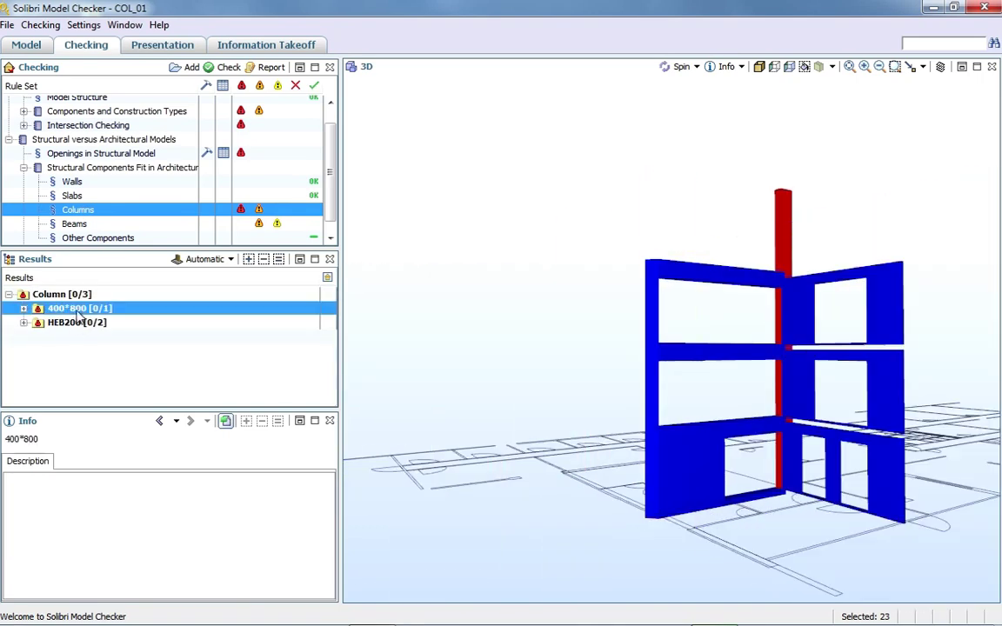
click(77, 323)
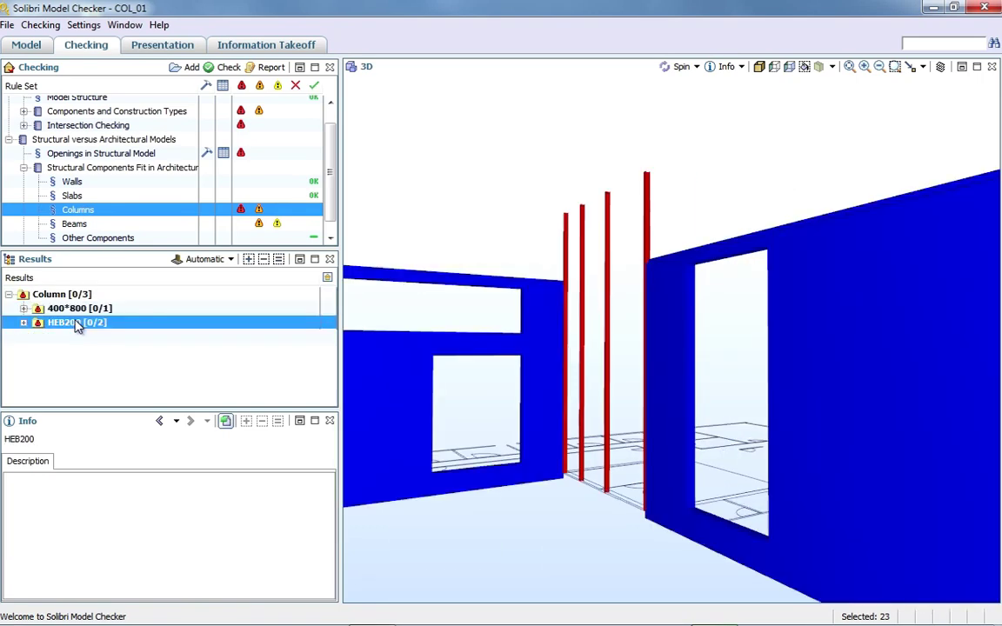
click(547, 301)
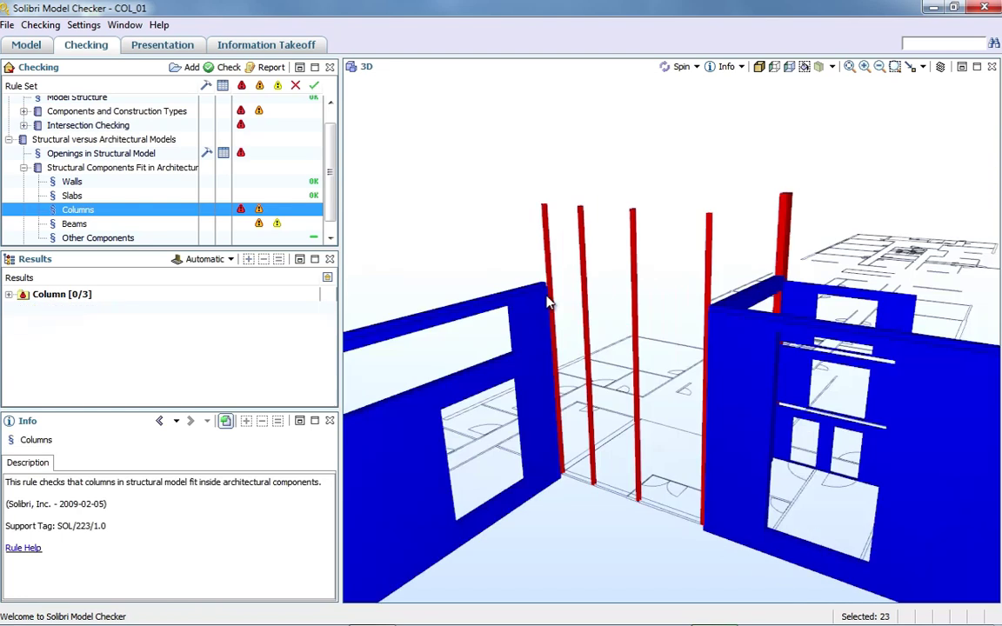
Step: Show the Beams fit results and zoom in around the flagged red beam
click(74, 224)
click(61, 294)
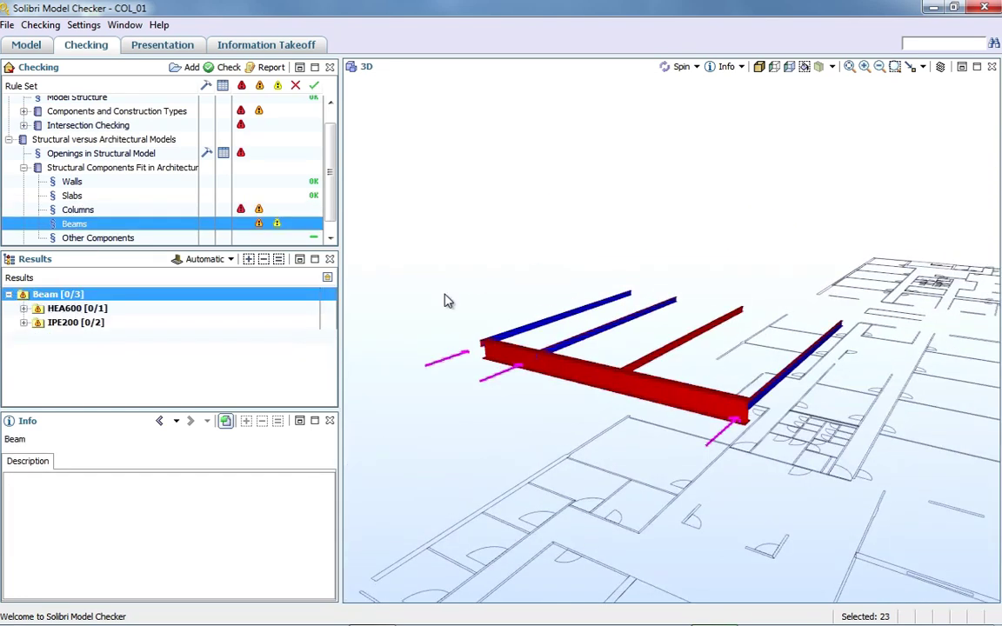
scroll(530, 353, up, 3)
scroll(542, 363, up, 4)
drag(542, 362, 592, 398)
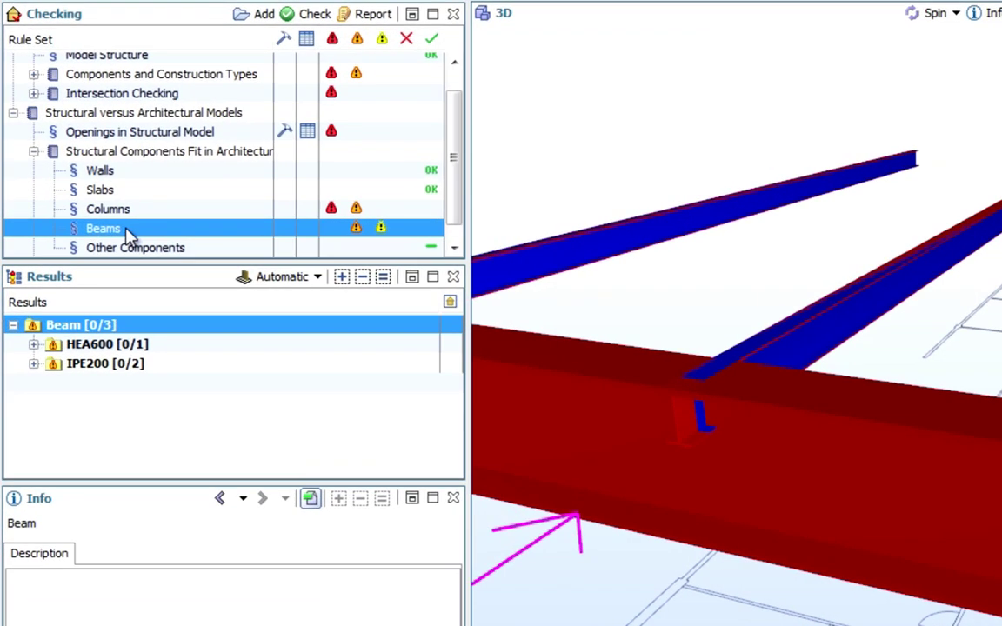
right_click(126, 233)
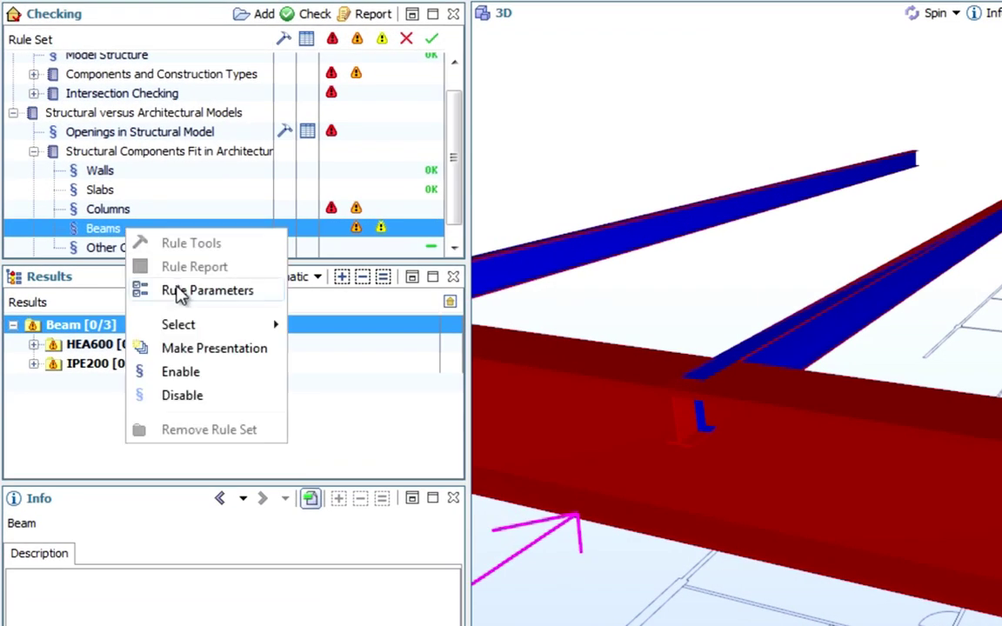
click(179, 290)
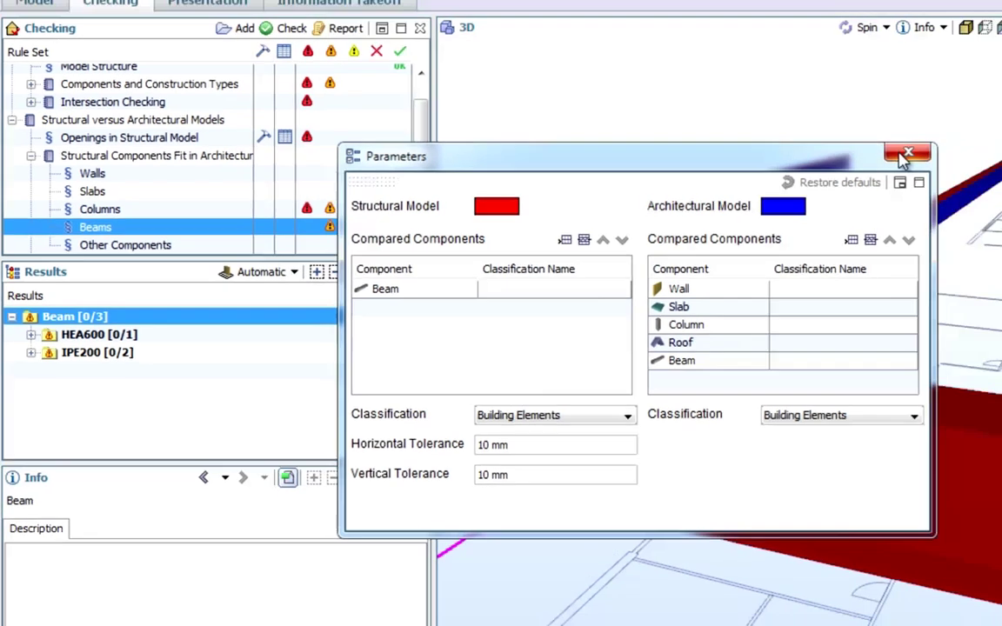
click(904, 155)
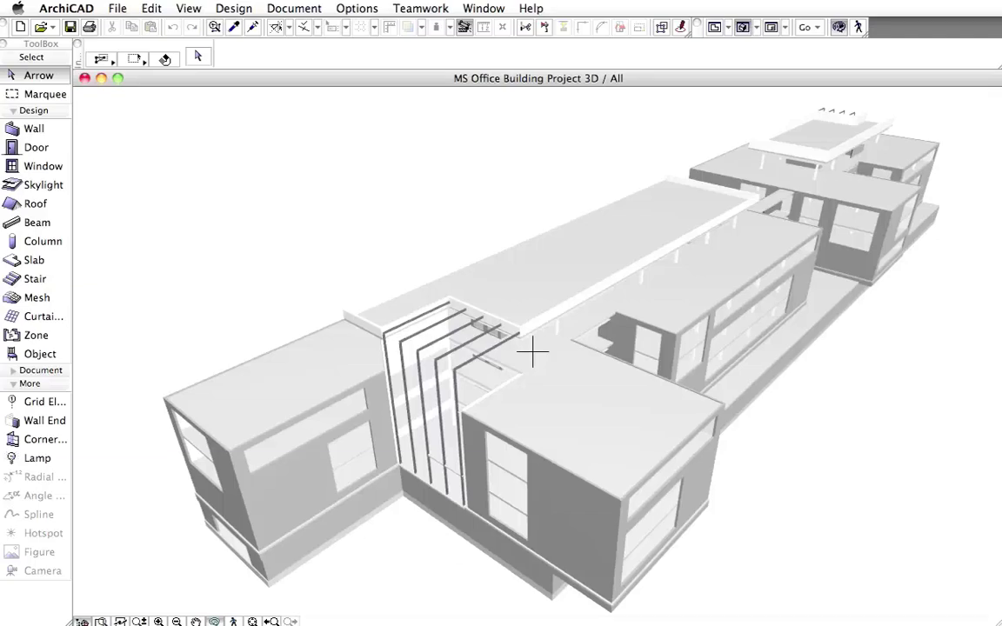
Step: Orbit the 3D building slightly, then switch to the 0. Ground Floor plan with F2
mouse_move(432, 586)
mouse_down()
mouse_move(404, 541)
mouse_move(416, 465)
mouse_up()
key(F2)
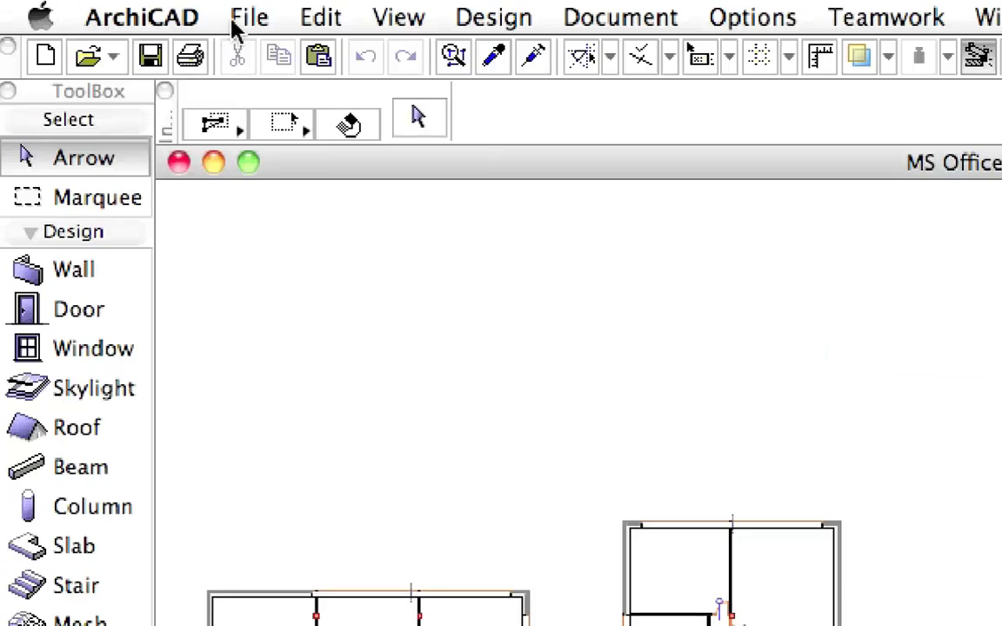
Step: Launch Detect IFC Model Changes from File > File Special > IFC 2x3
click(109, 14)
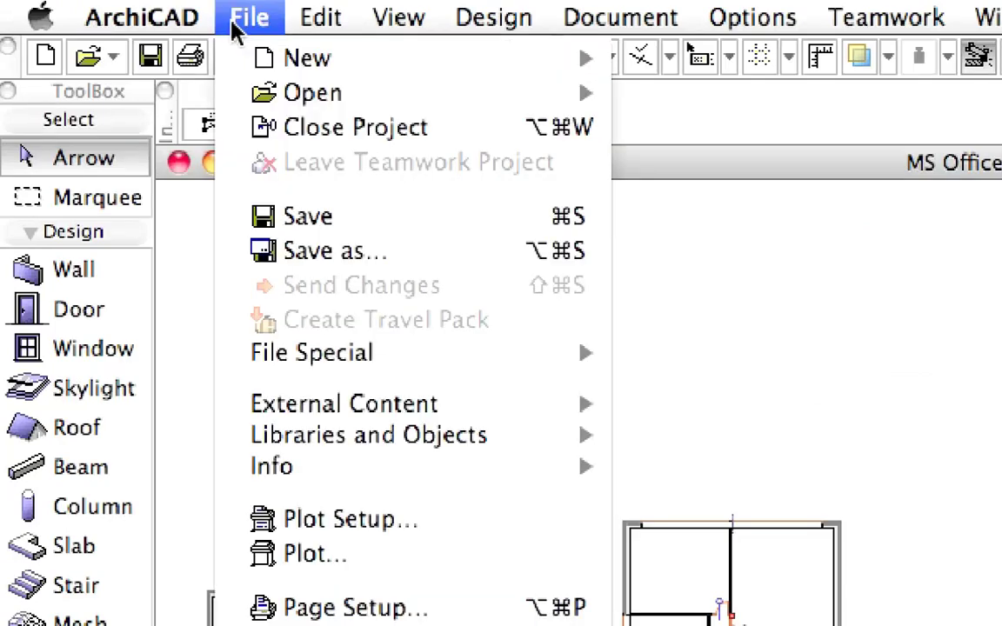
mouse_move(440, 363)
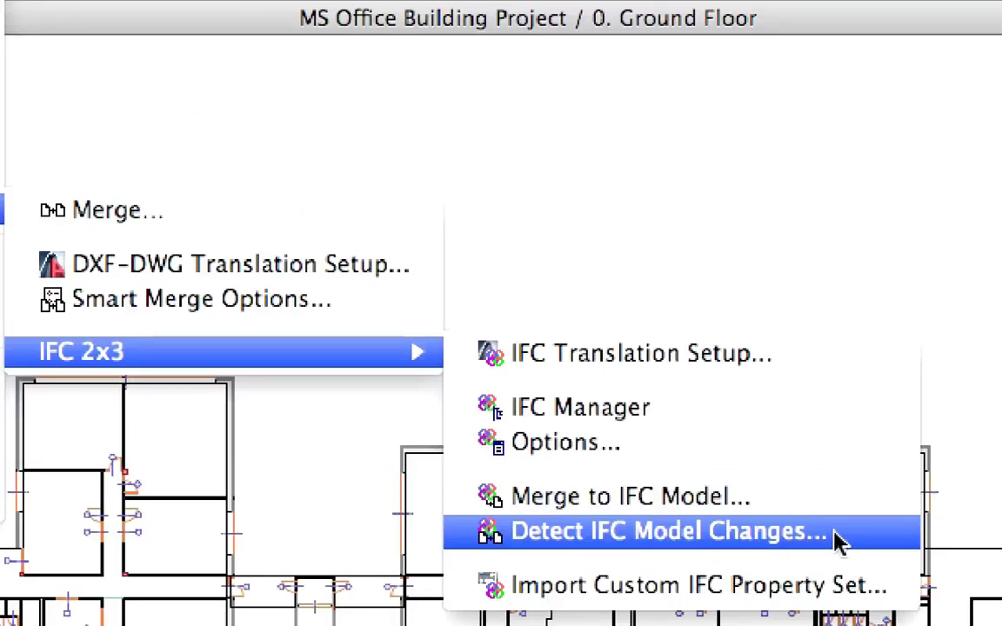
click(836, 540)
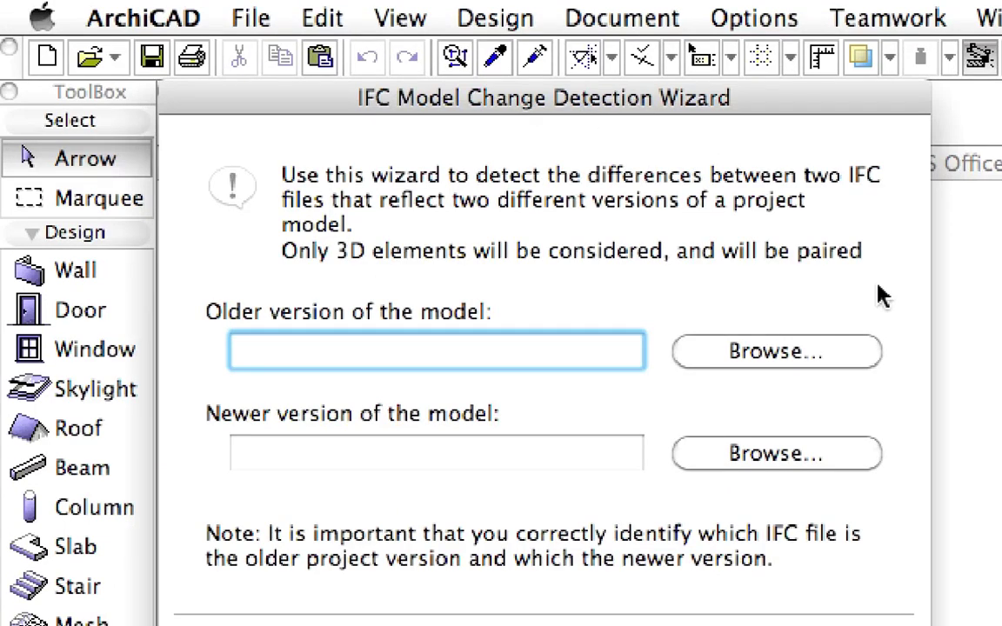
Step: Set Structural model1.ifcZIP as the older and Structural model2.ifcZIP as the newer model version
click(864, 351)
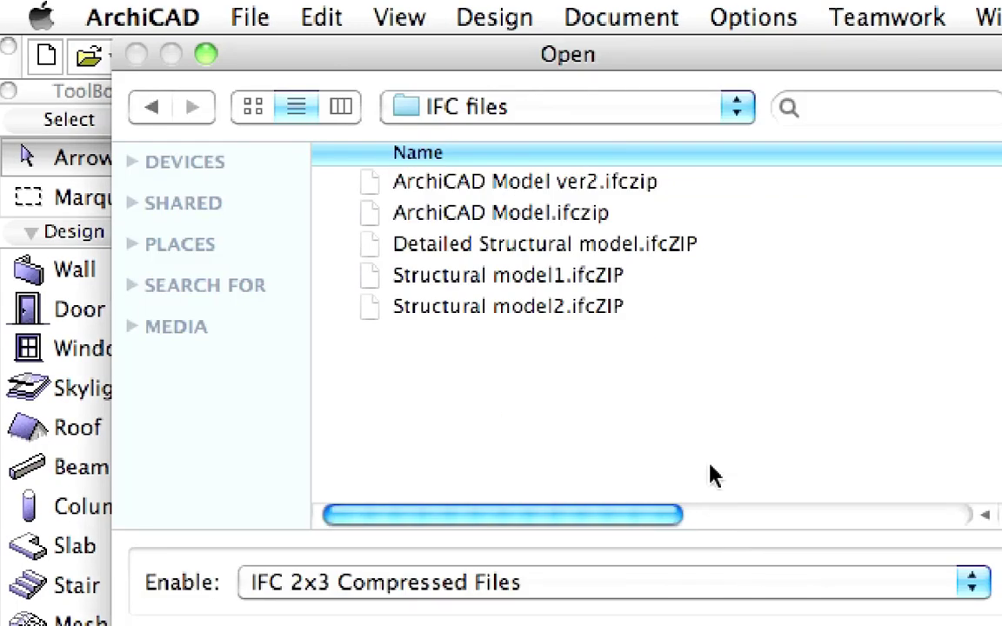
click(654, 281)
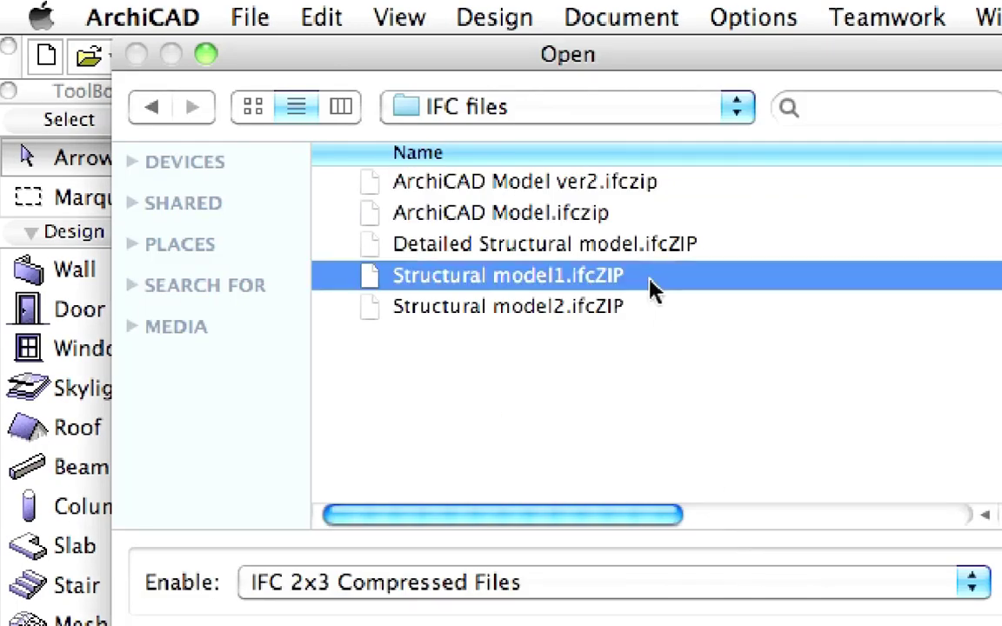
double_click(727, 290)
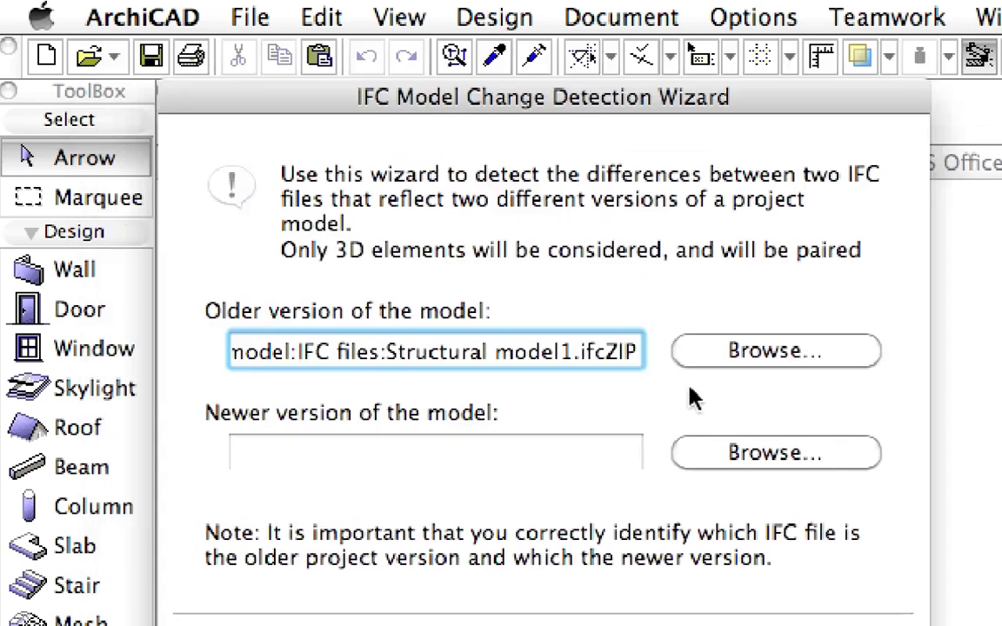
click(832, 458)
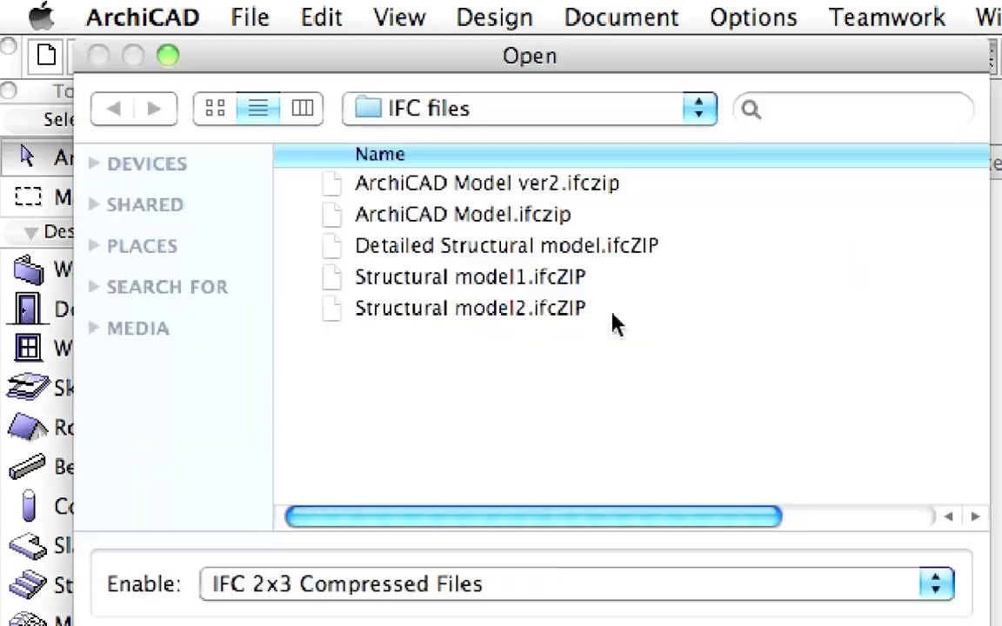
click(612, 311)
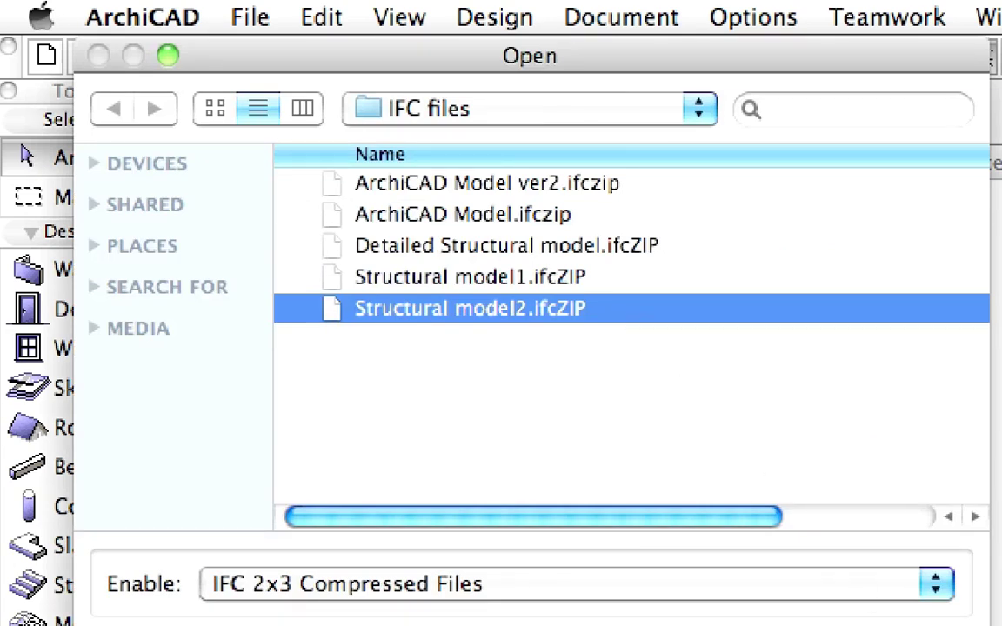
click(887, 625)
click(887, 578)
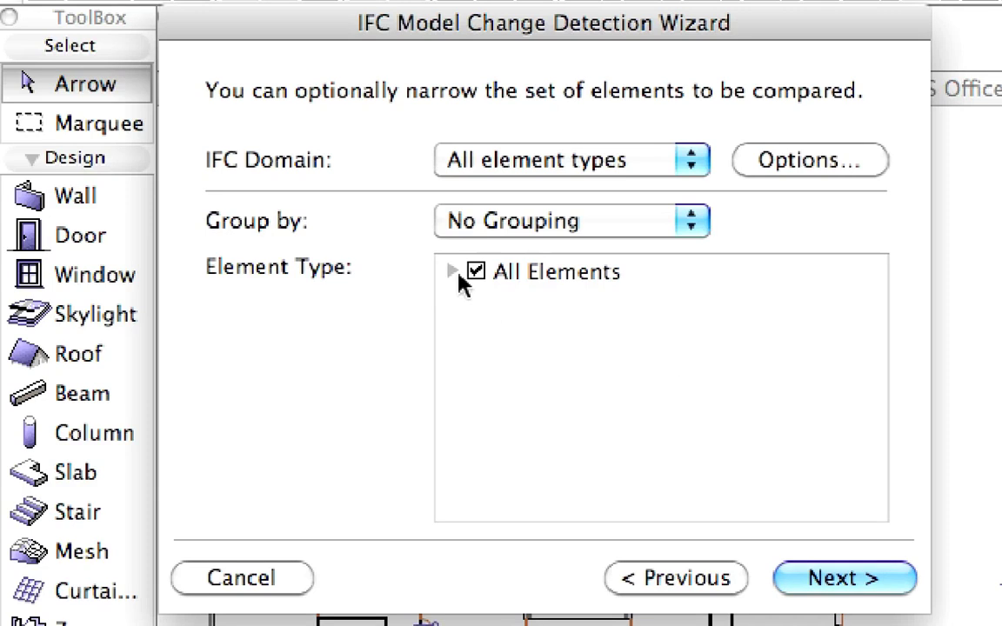
Step: Keep IfcBeam and IfcColumn included under All Elements and advance to the change summary
click(454, 273)
click(569, 284)
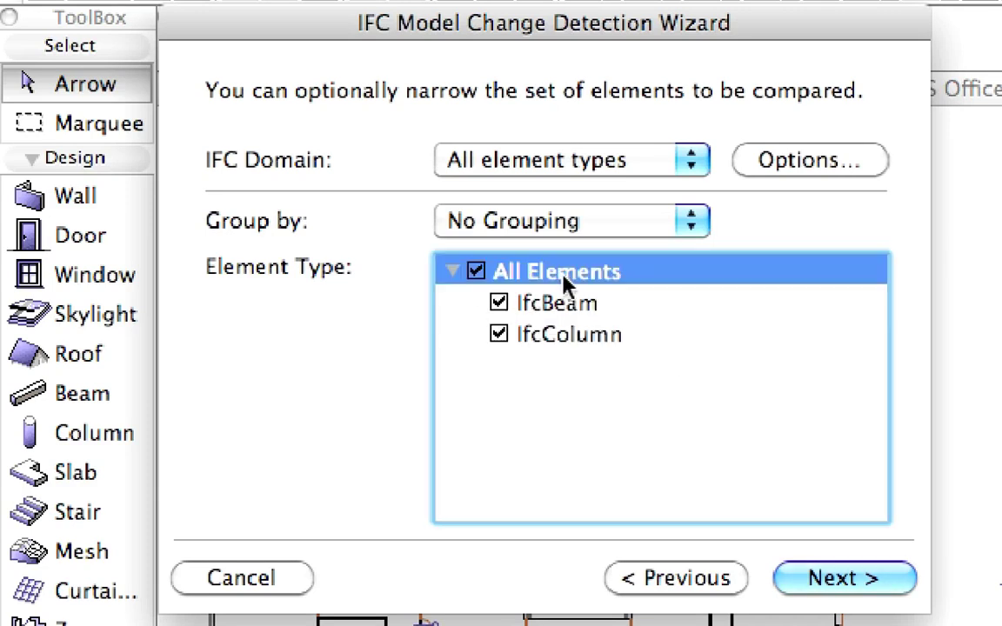
click(591, 306)
click(629, 337)
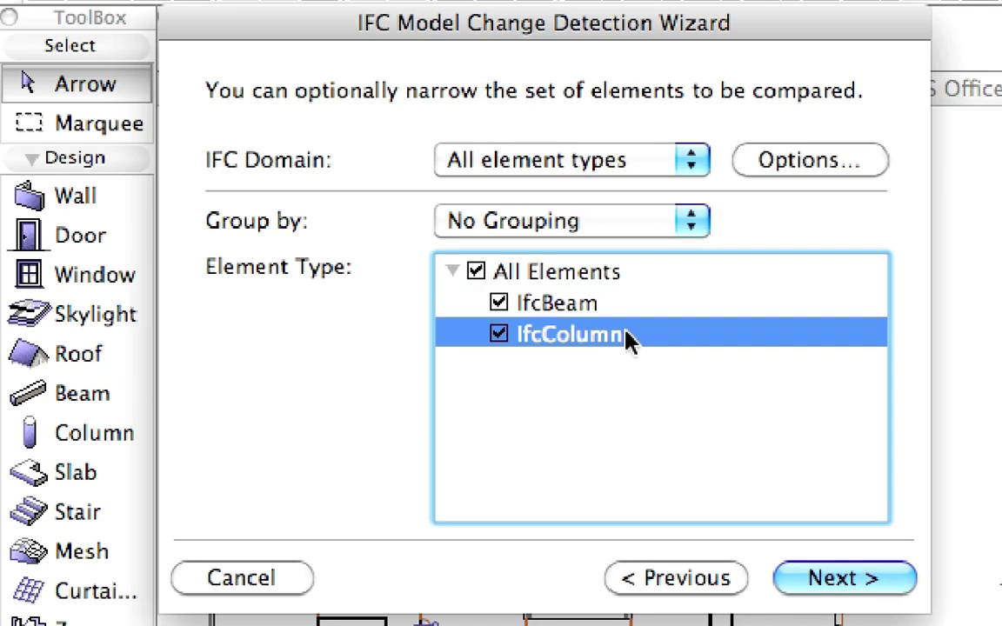
click(645, 280)
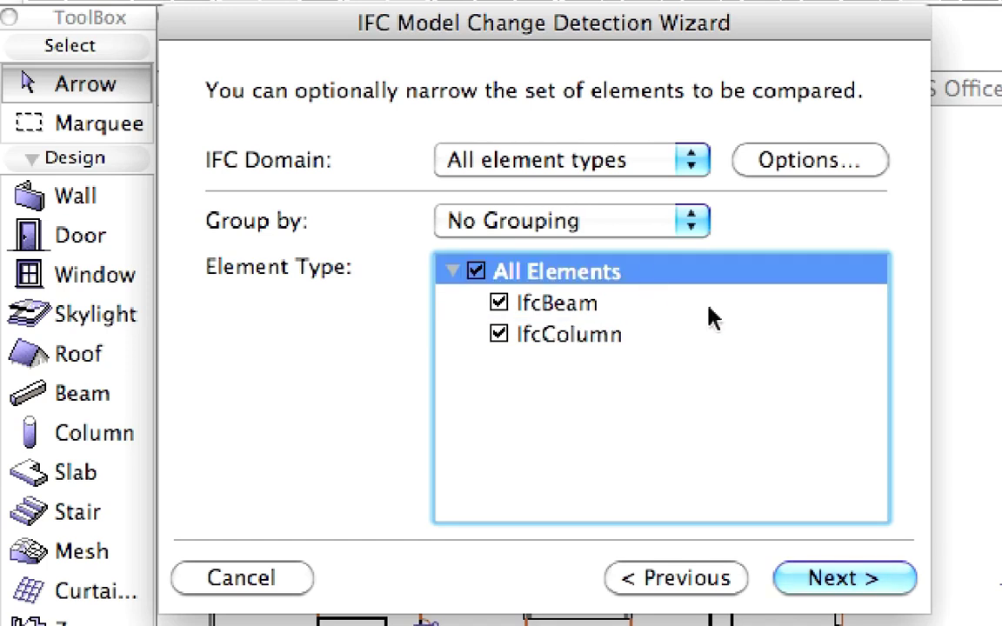
click(861, 580)
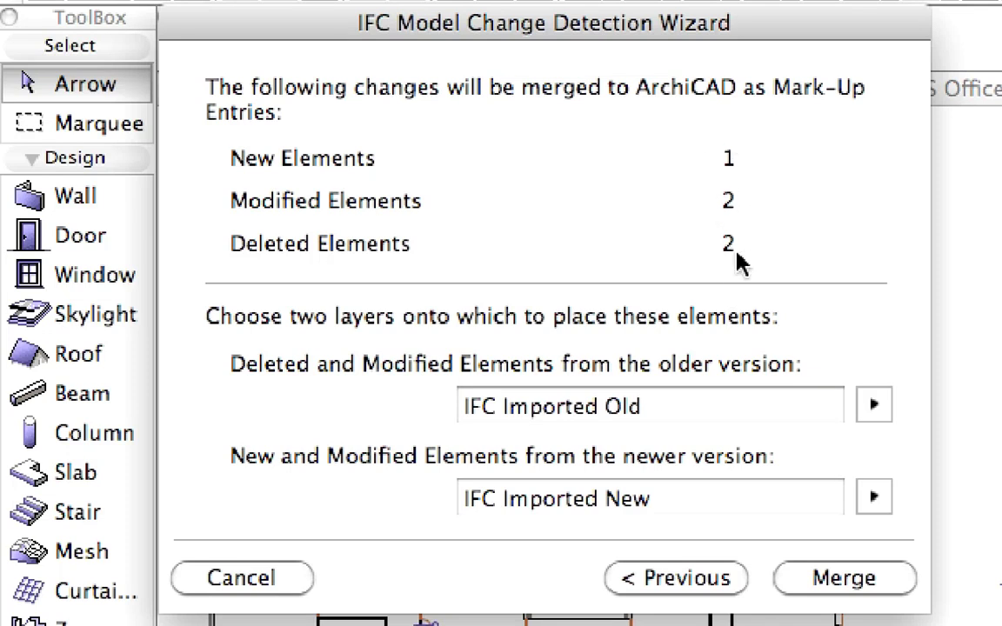
Step: Keep the IFC Imported Old and IFC Imported New layers for the merged elements and merge
click(663, 406)
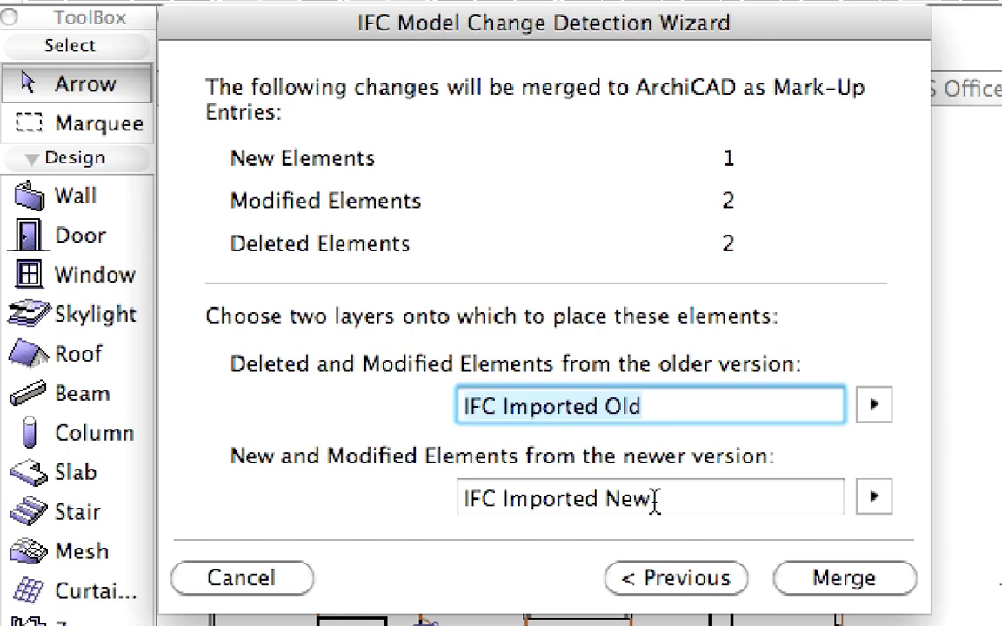
drag(658, 502, 473, 493)
click(854, 582)
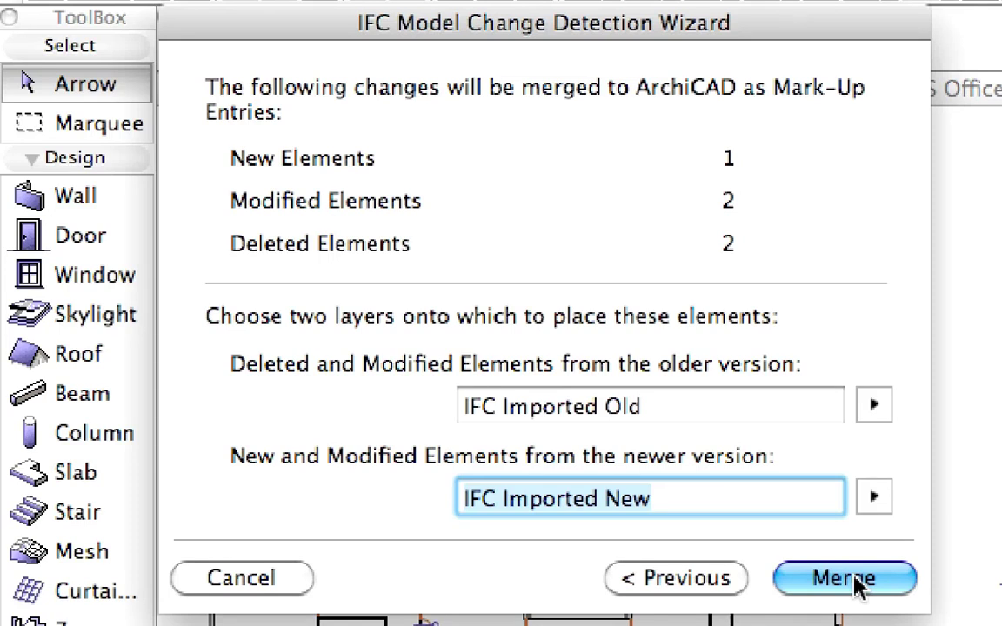
Step: Merge the changes as Mark-Up entries and zoom to the New Element entry's blue beam
click(843, 579)
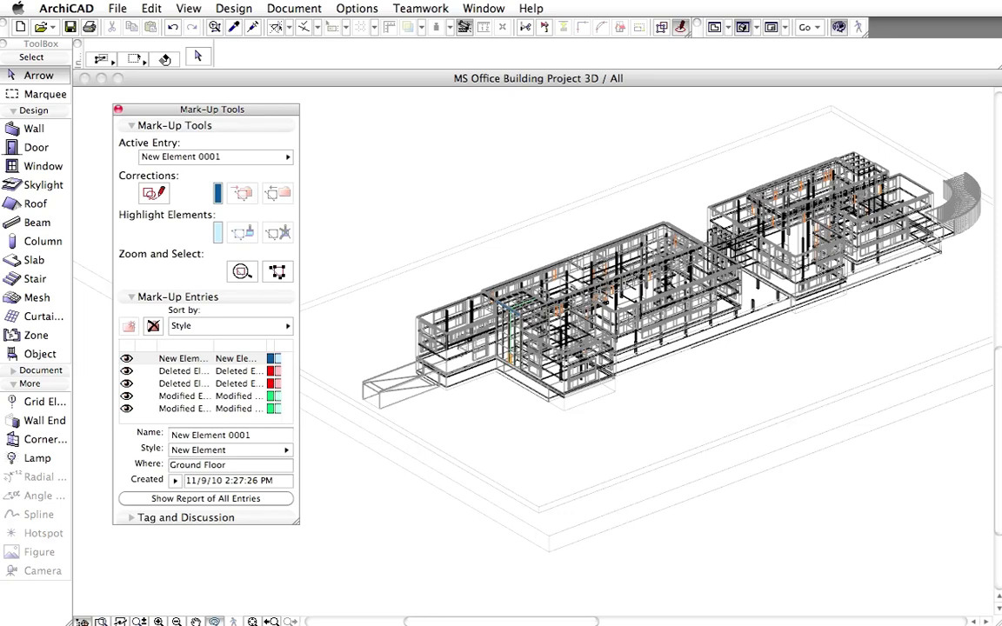
drag(194, 111, 154, 77)
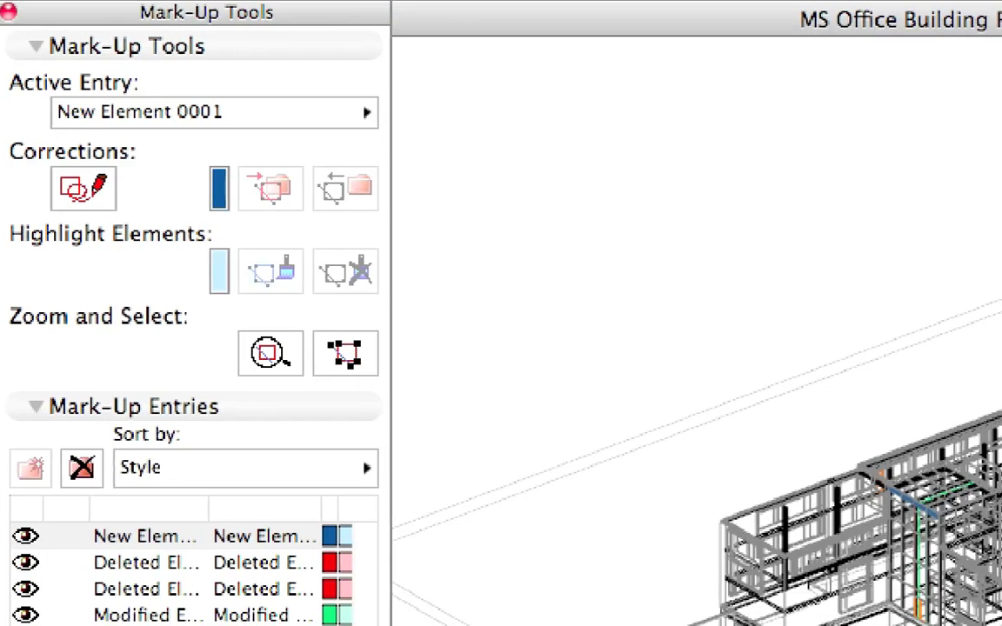
click(280, 537)
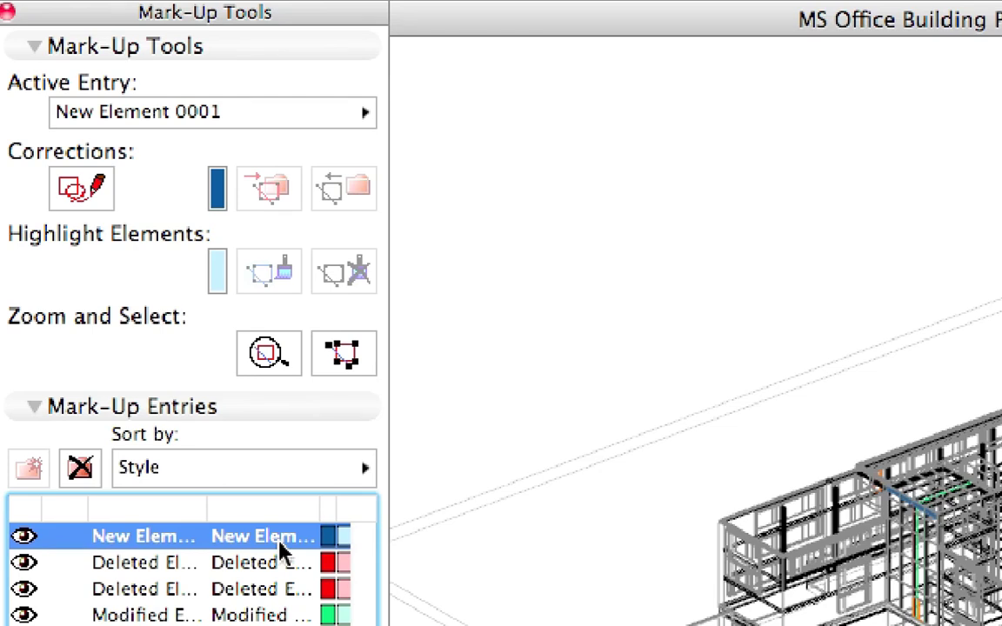
click(295, 363)
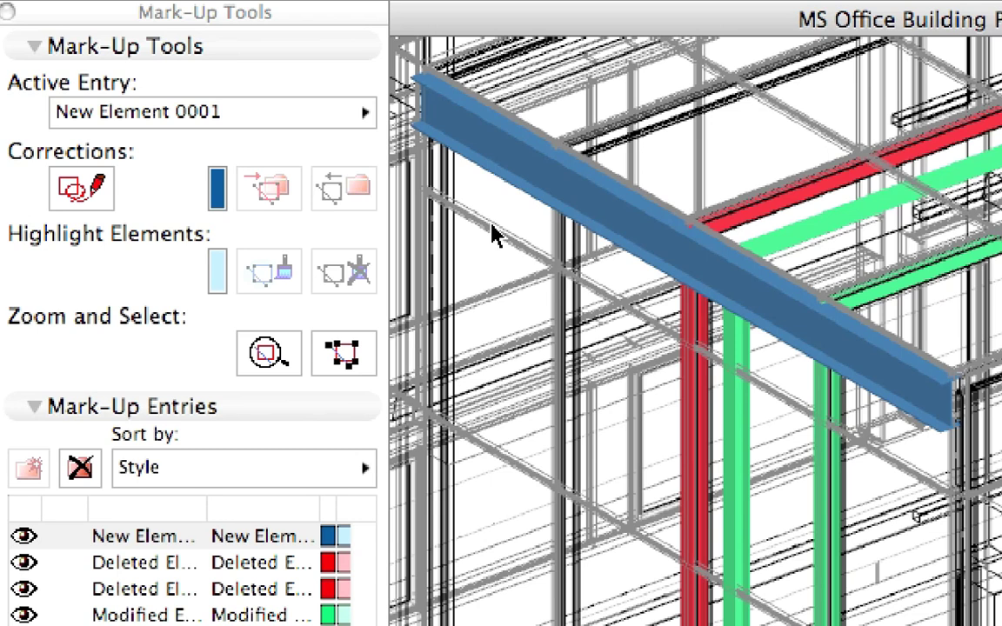
Step: Delete the Deleted Element 0001 and 0002 entries together with their red elements
click(215, 563)
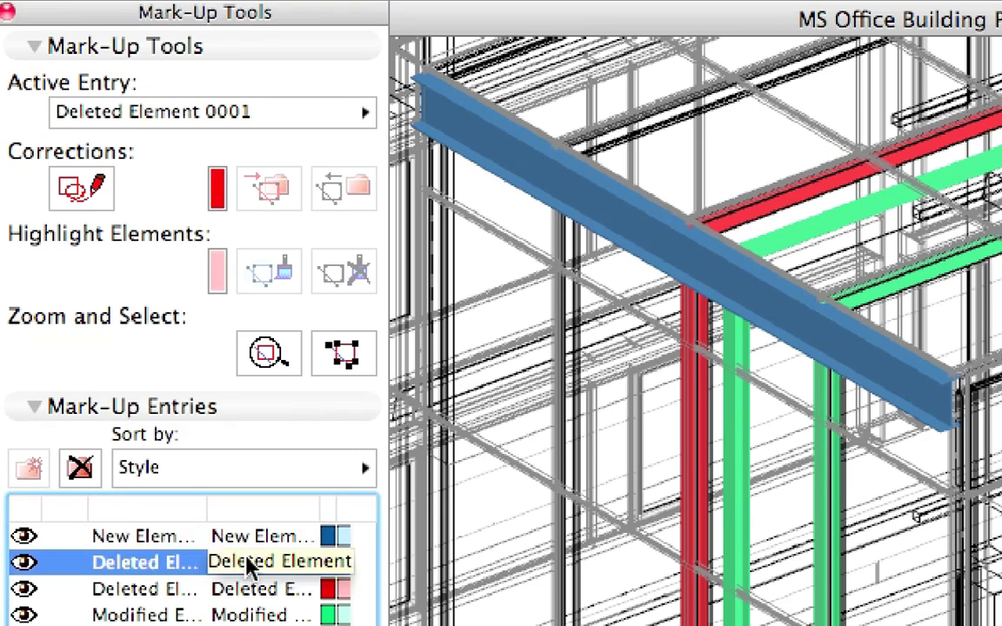
click(92, 483)
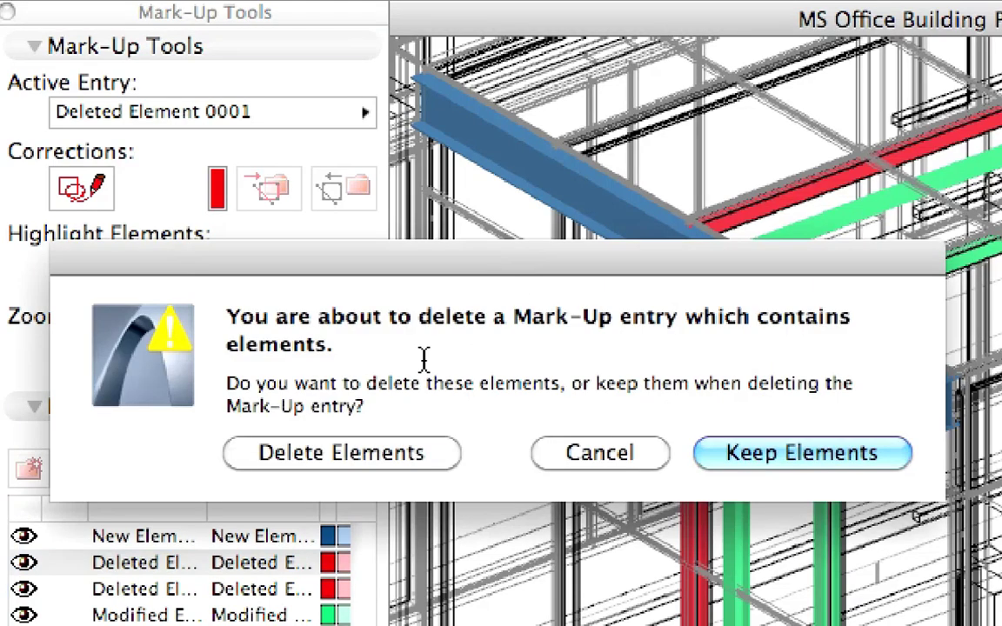
click(439, 447)
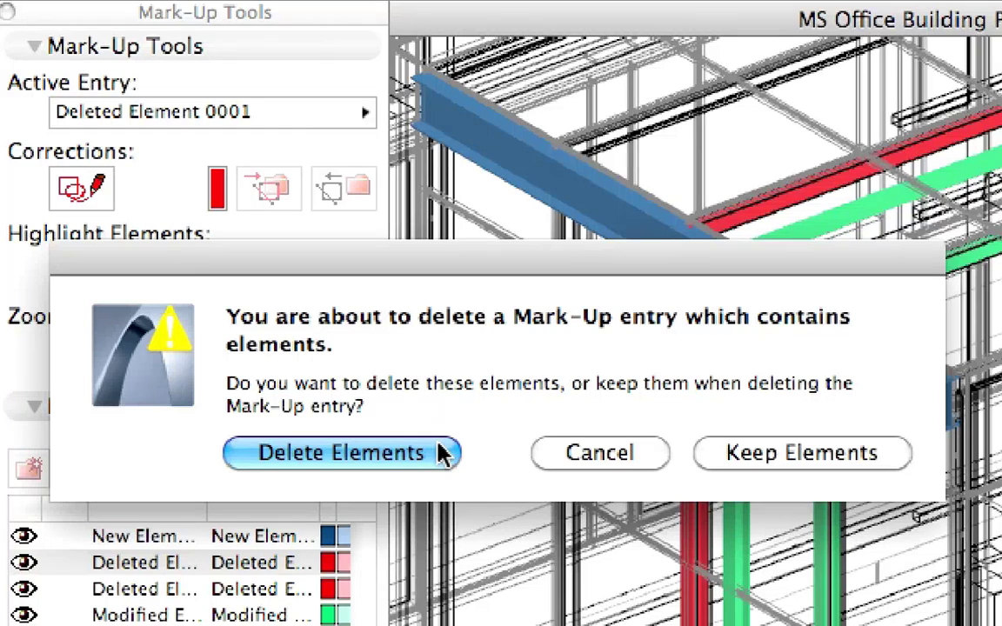
click(439, 452)
click(269, 563)
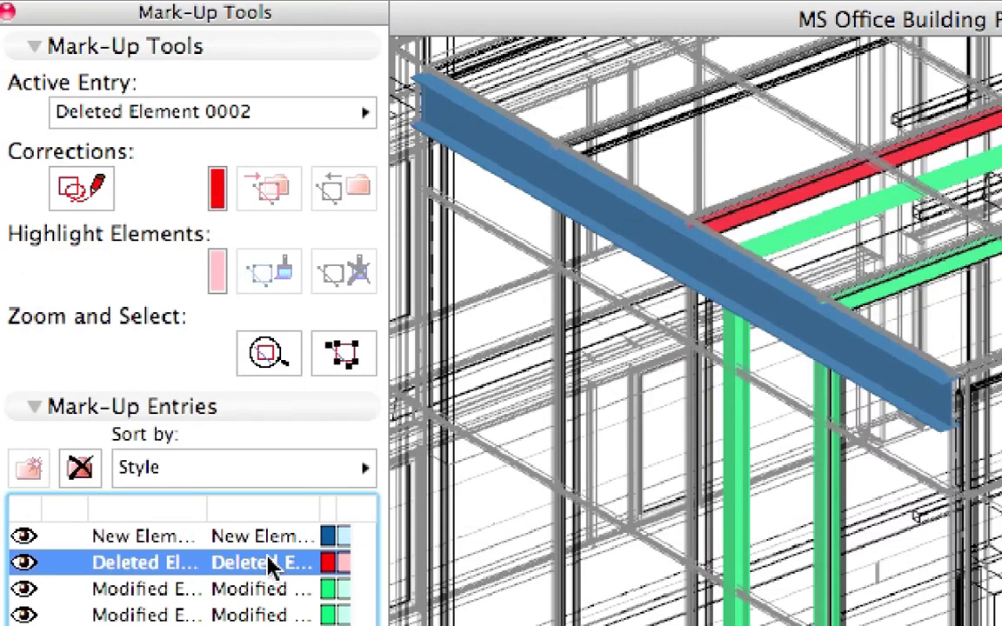
click(90, 476)
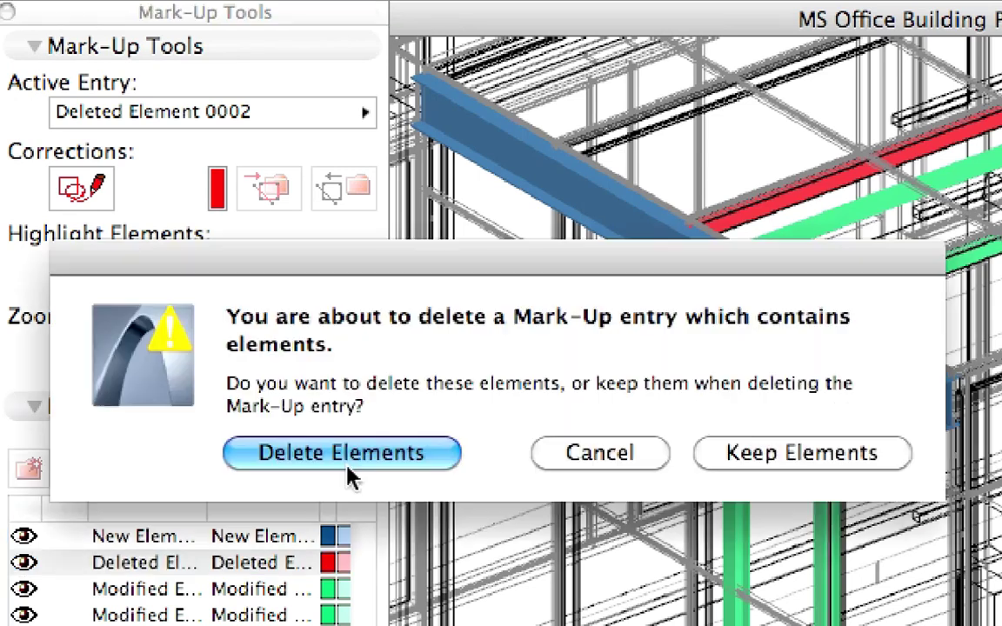
click(341, 451)
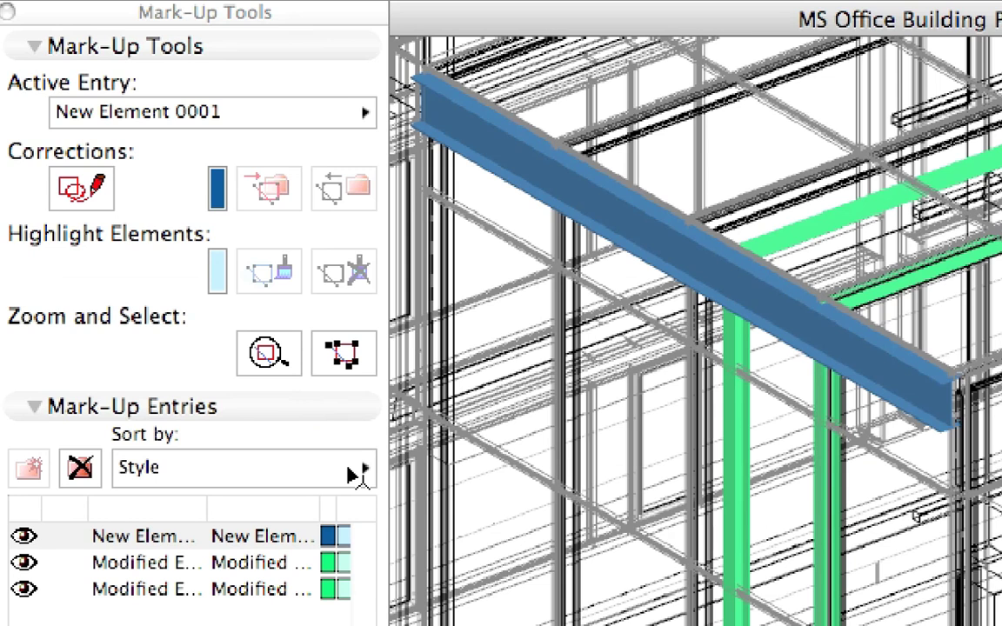
Step: Activate Modified Element 0001 and select its two green columns
click(228, 563)
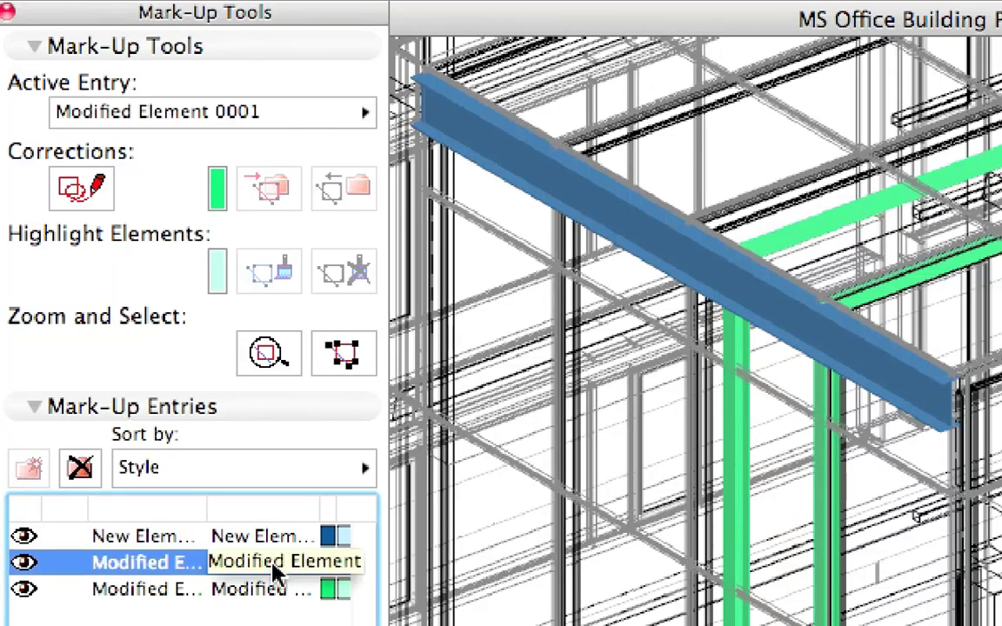
click(366, 350)
click(298, 351)
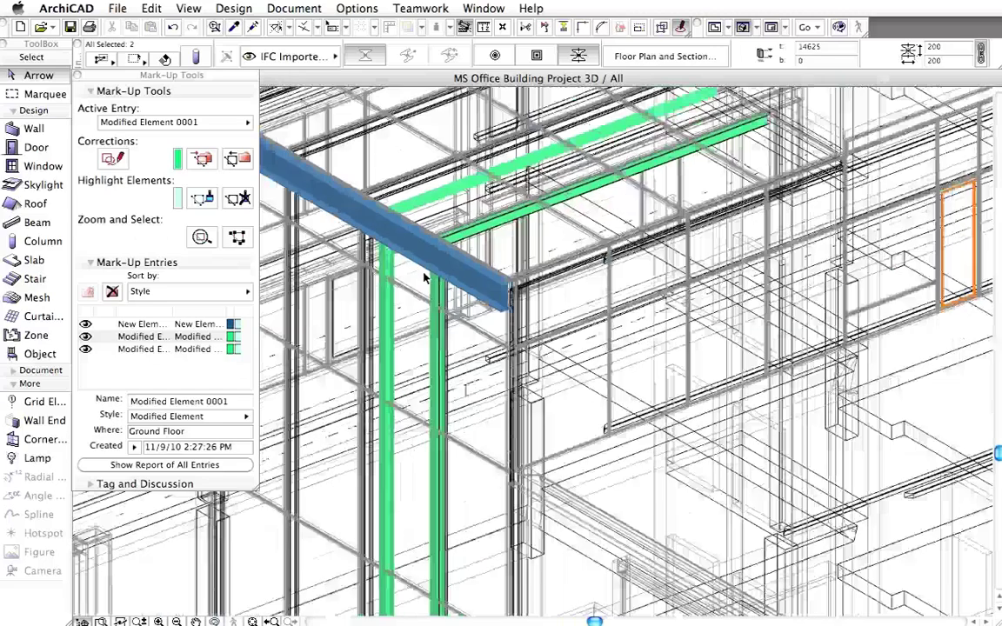
Step: Select the green modified columns beneath the beam, read the beam's info tag, then deselect everything
shift+middle_drag(487, 287, 519, 247)
click(514, 240)
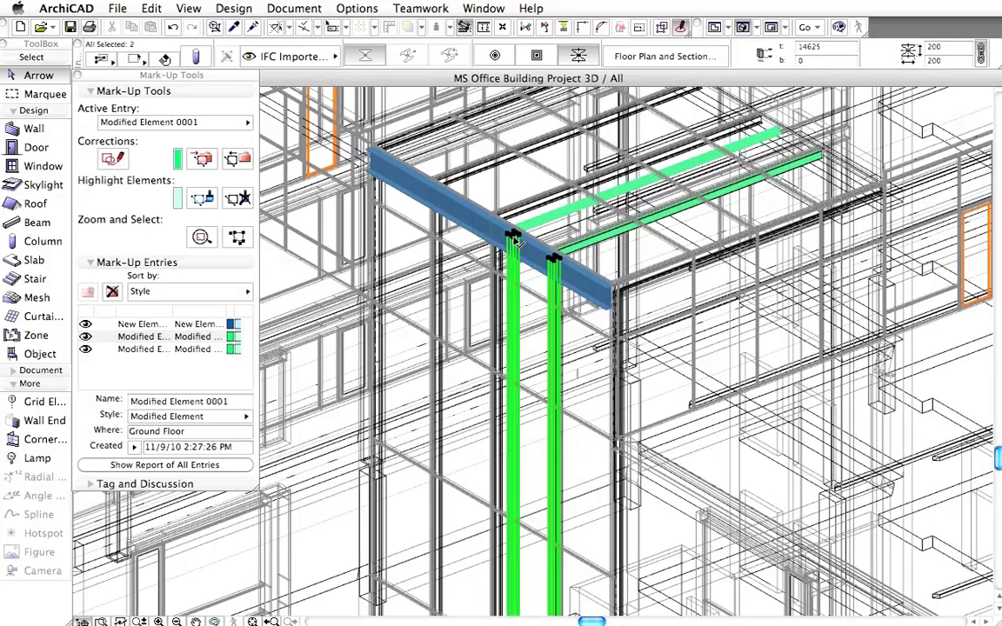
mouse_move(514, 240)
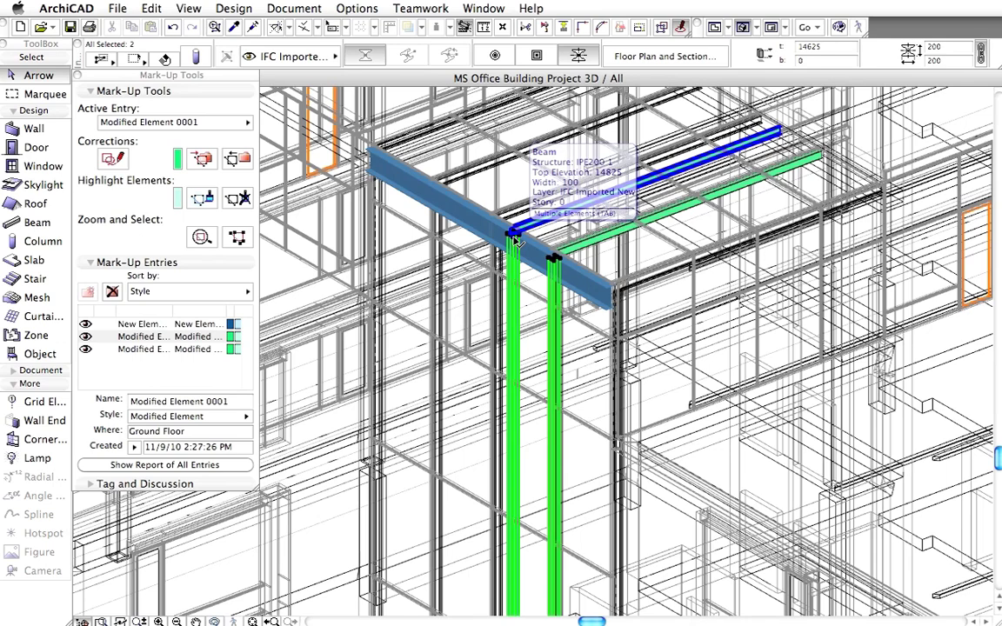
scroll(472, 360, down, 10)
scroll(480, 363, down, 8)
scroll(480, 364, up, 3)
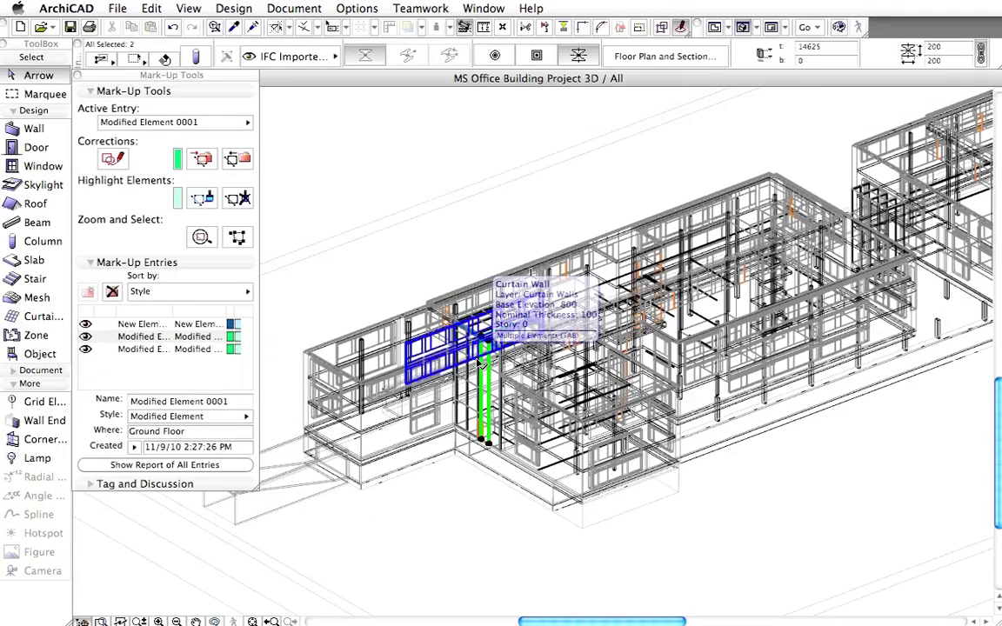
click(678, 576)
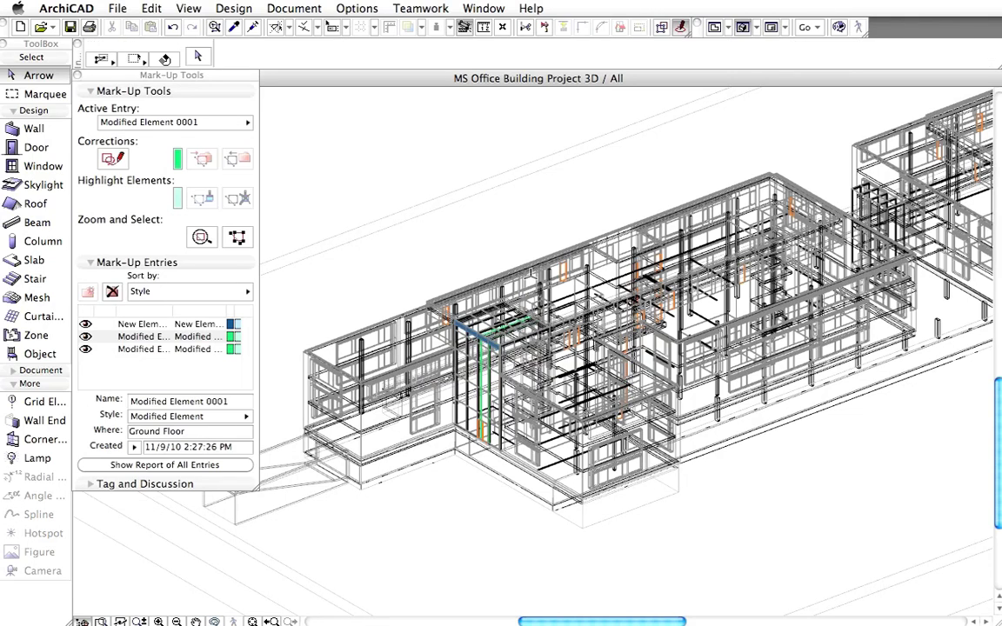